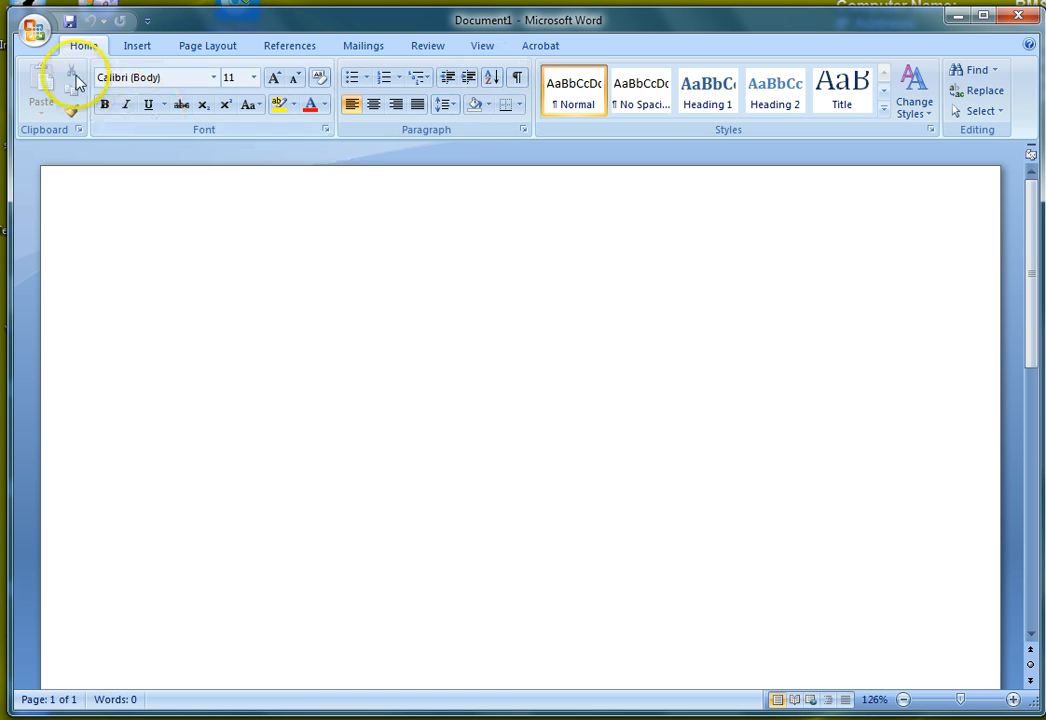
Step: Save the blank document to the Desktop under the file name 14alaska_rt
click(40, 46)
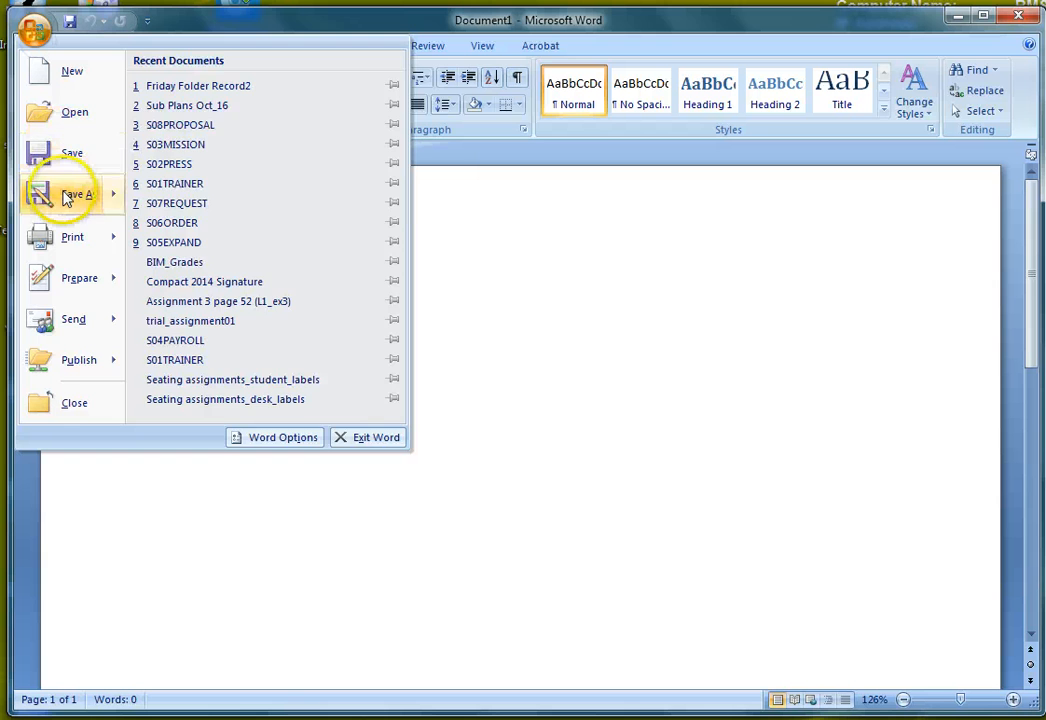
mouse_move(70, 194)
click(198, 100)
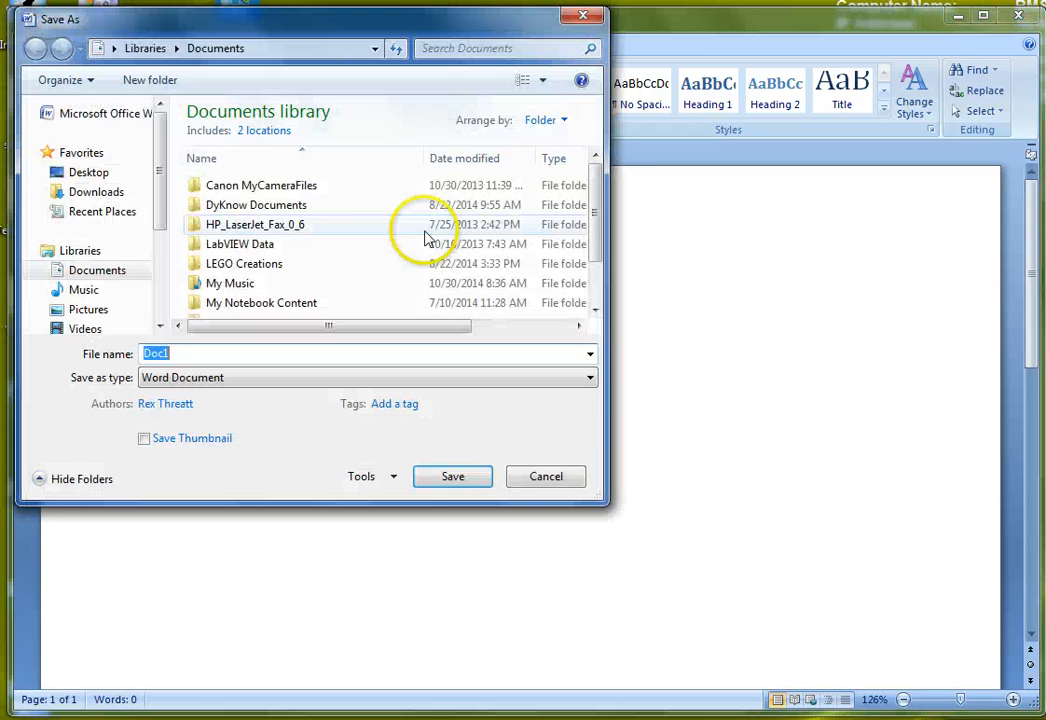
click(105, 198)
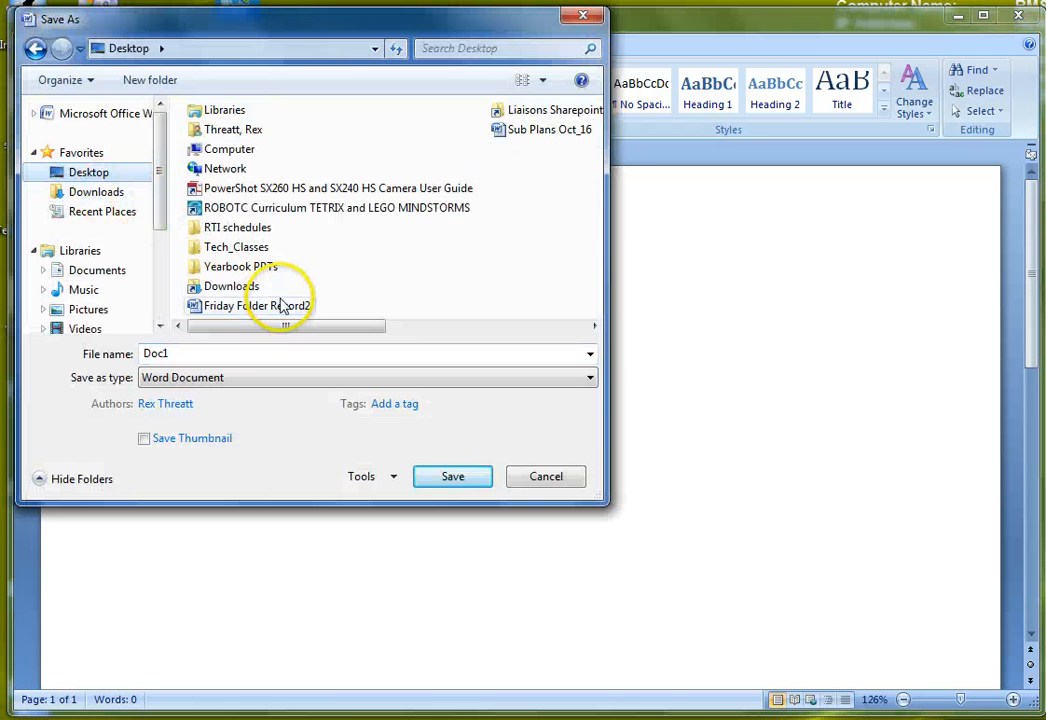
double_click(206, 350)
text(14)
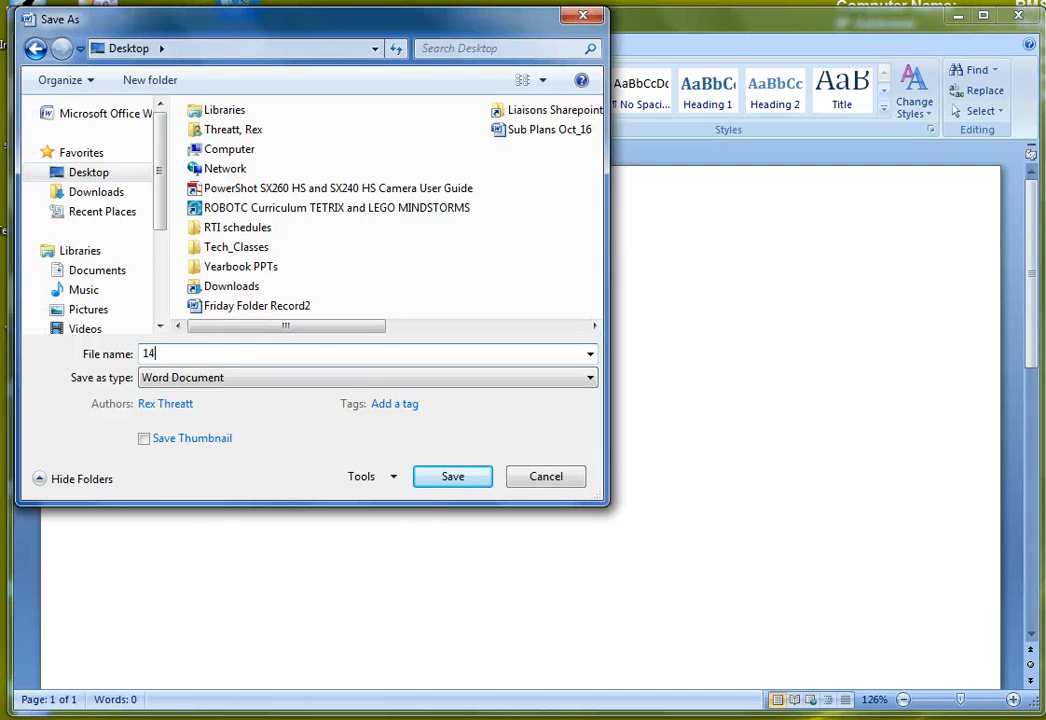
text(alaska_rt)
click(434, 482)
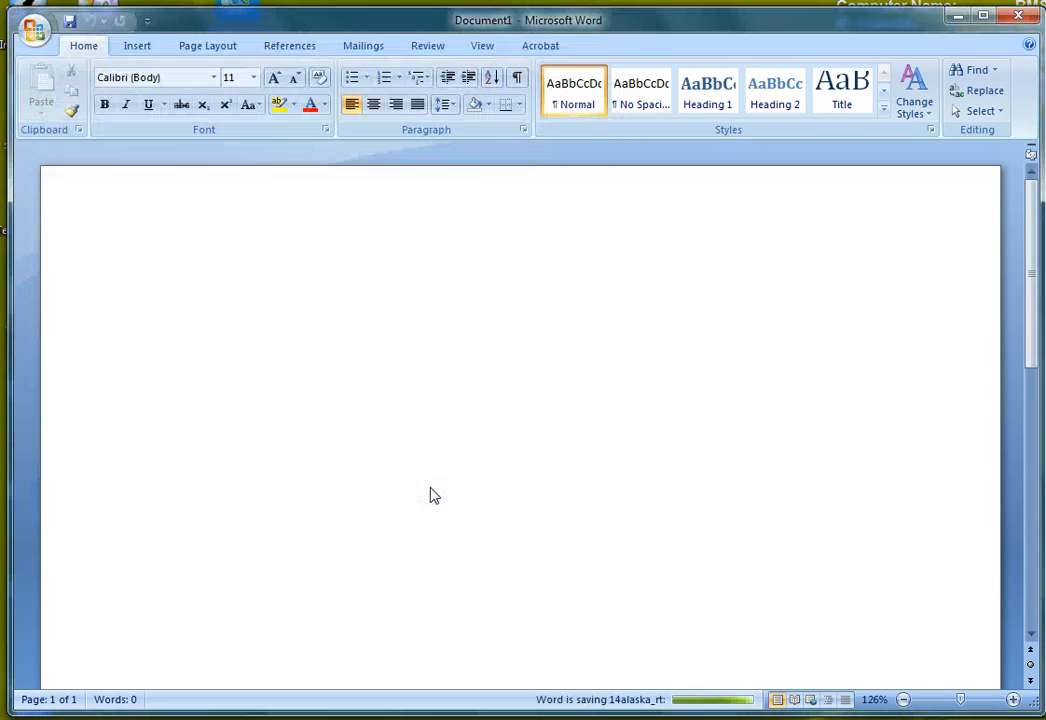
click(280, 311)
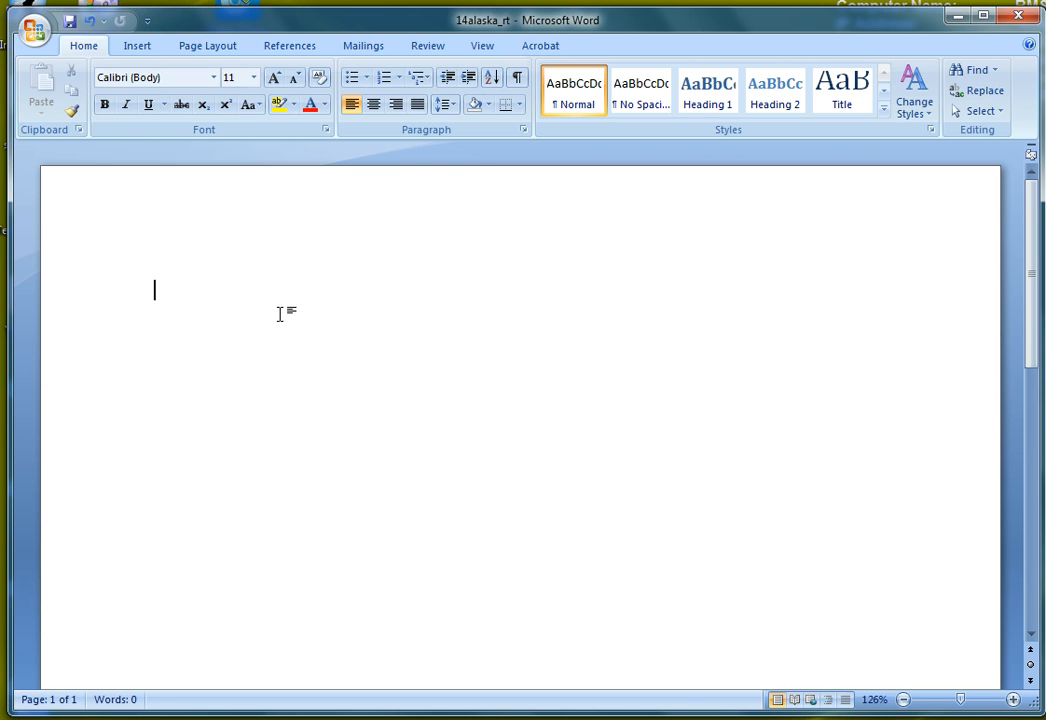
Step: Show the Document Information Panel through Prepare > Properties
click(36, 36)
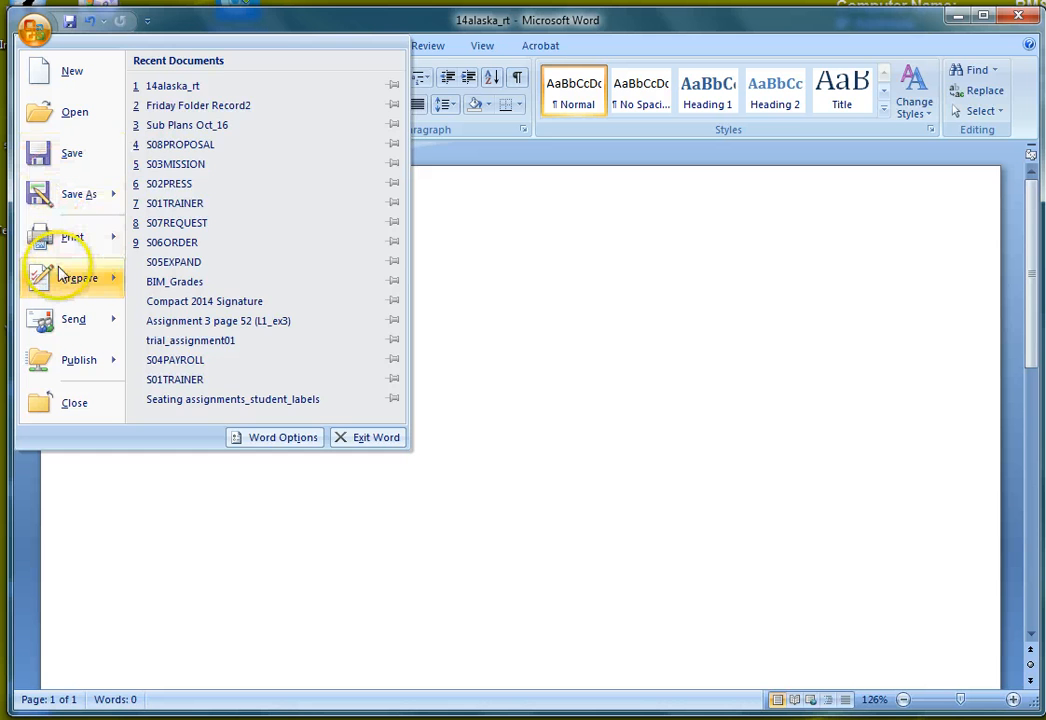
mouse_move(50, 275)
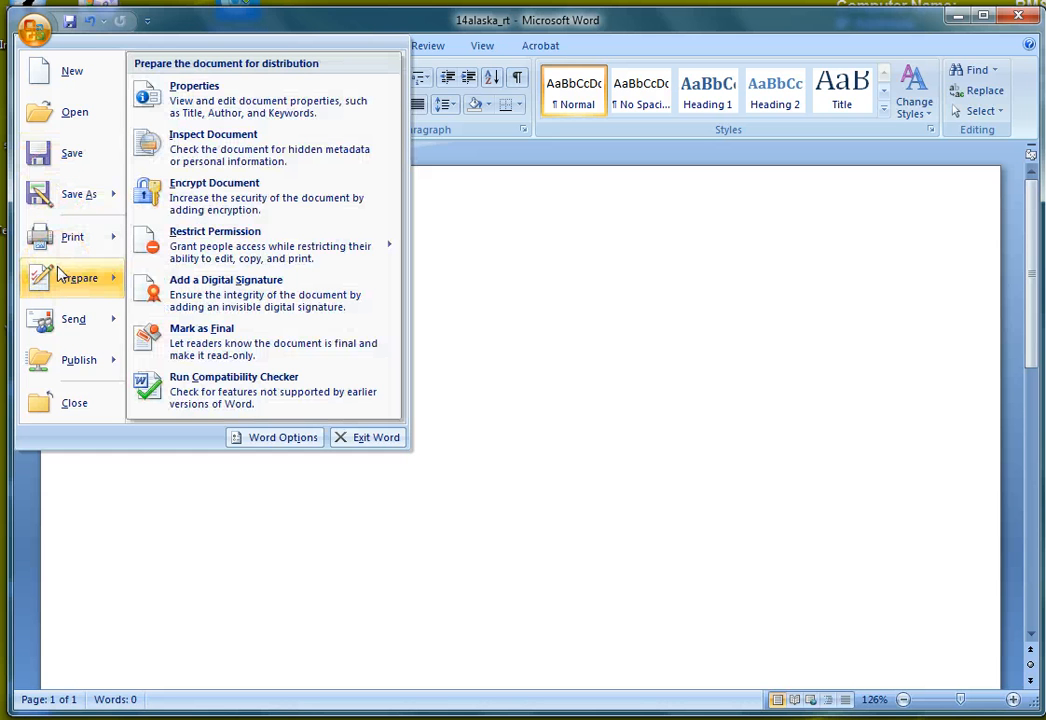
click(255, 110)
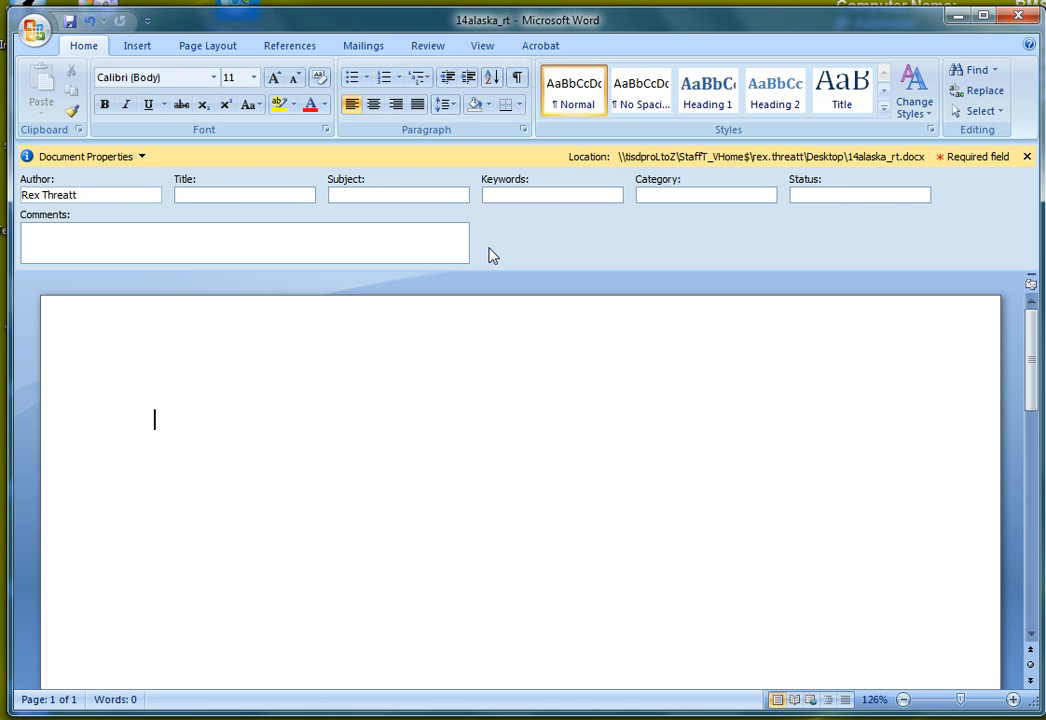
Step: In Advanced Properties, enter Title Alaska Press Release, Subject Tour to Southeast Alaska, company, category and keywords
click(143, 158)
click(143, 178)
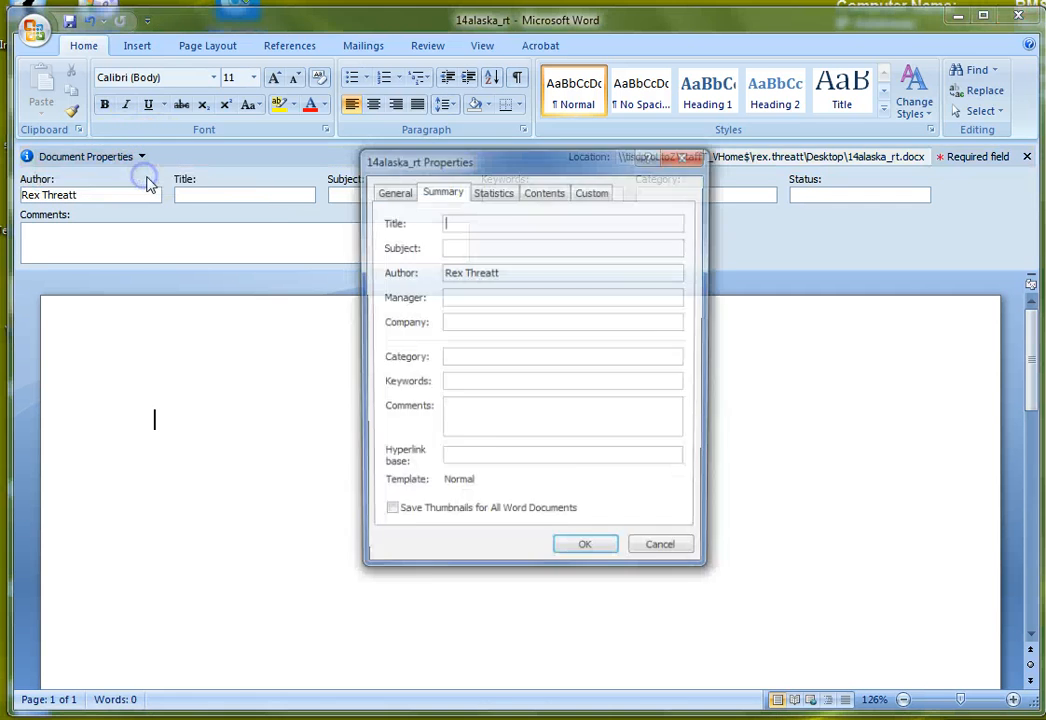
drag(427, 159, 409, 145)
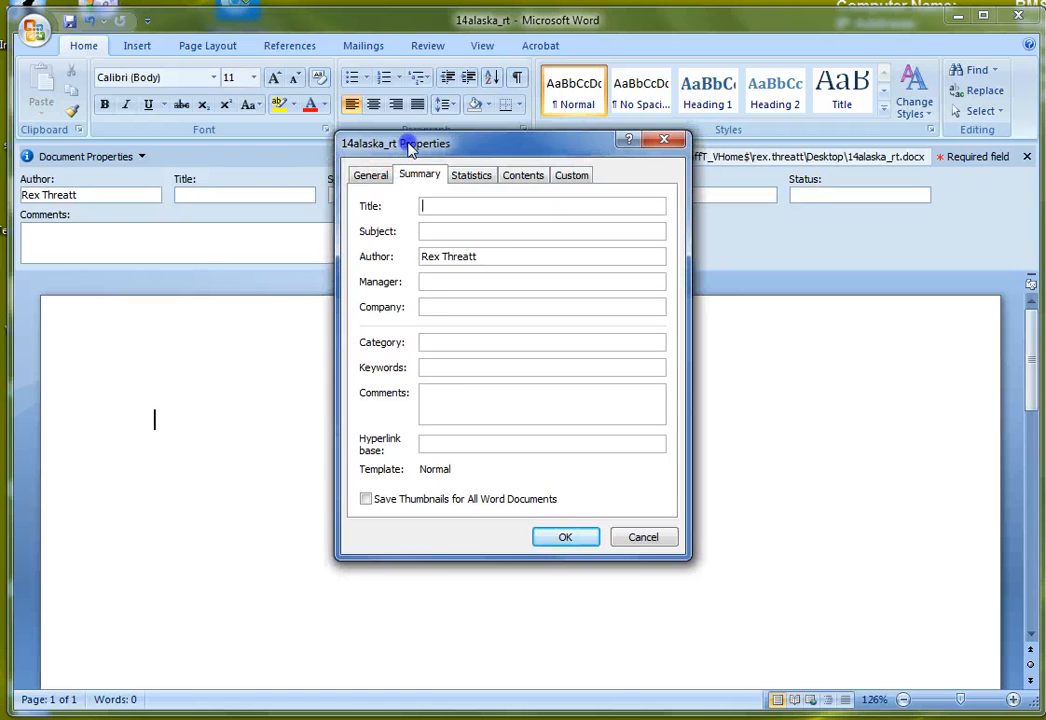
click(370, 175)
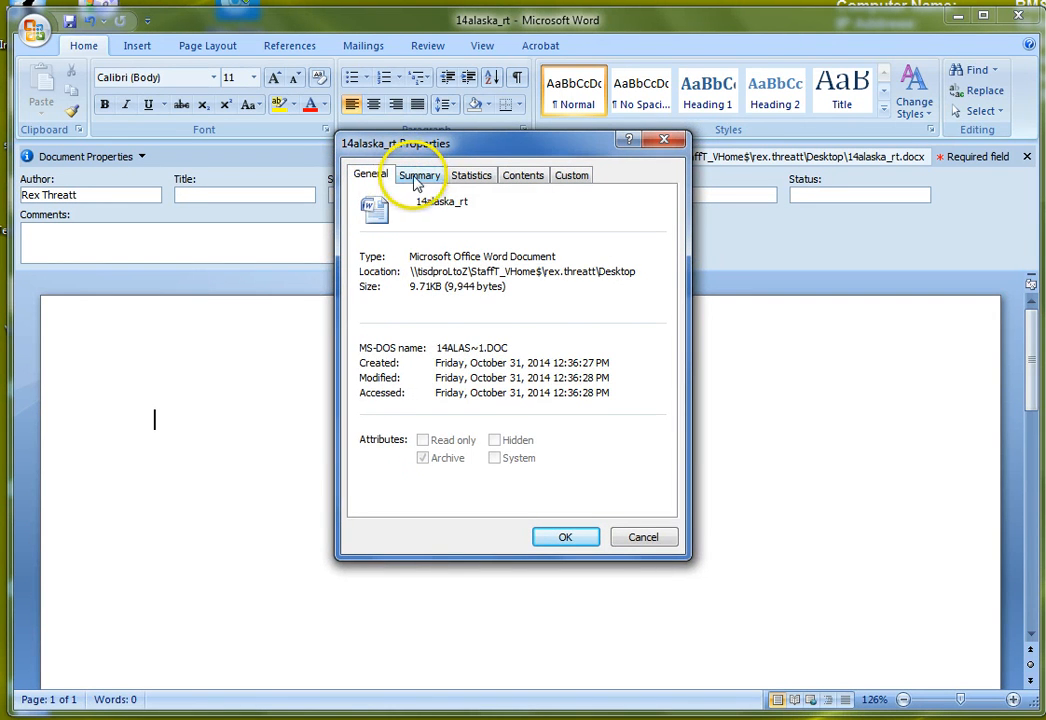
click(418, 177)
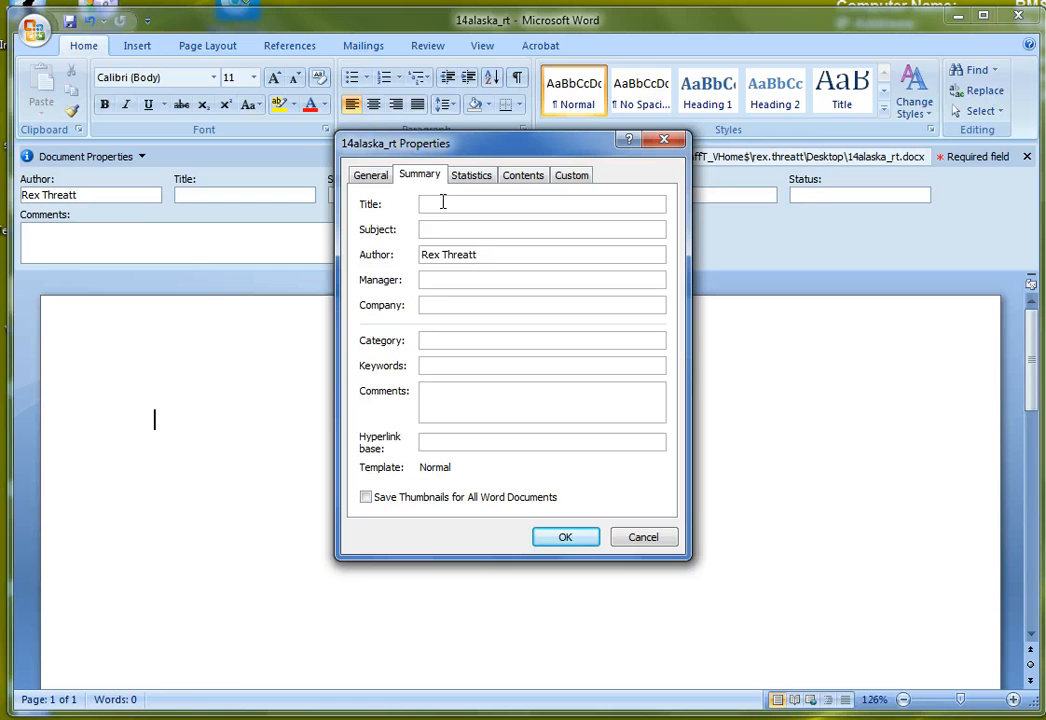
click(450, 203)
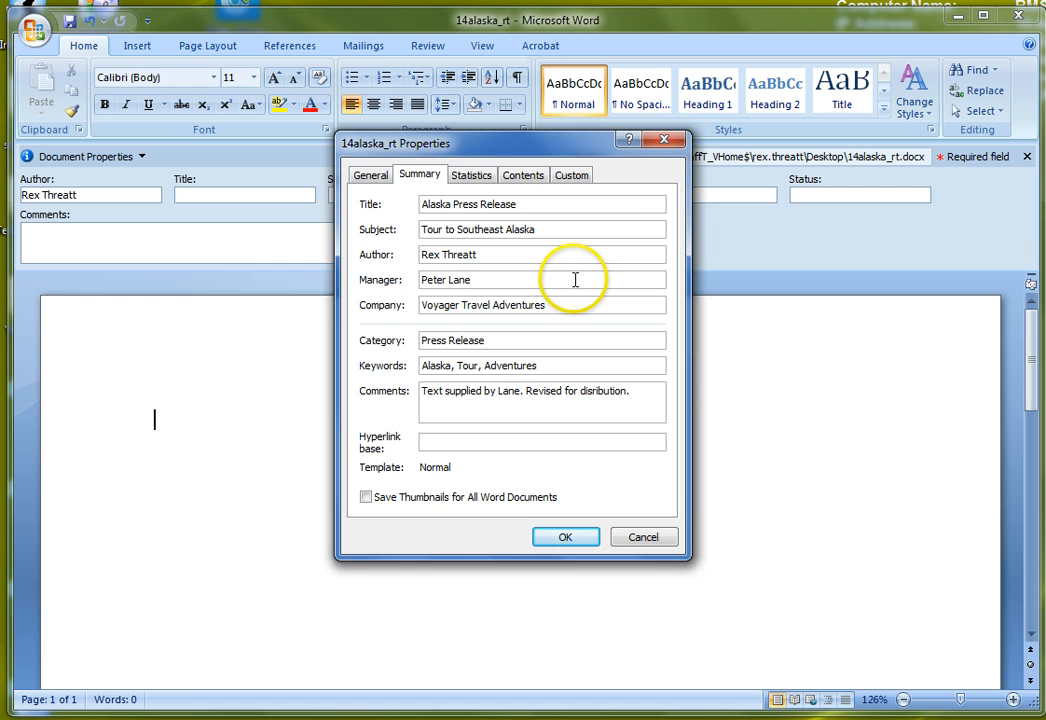
click(665, 141)
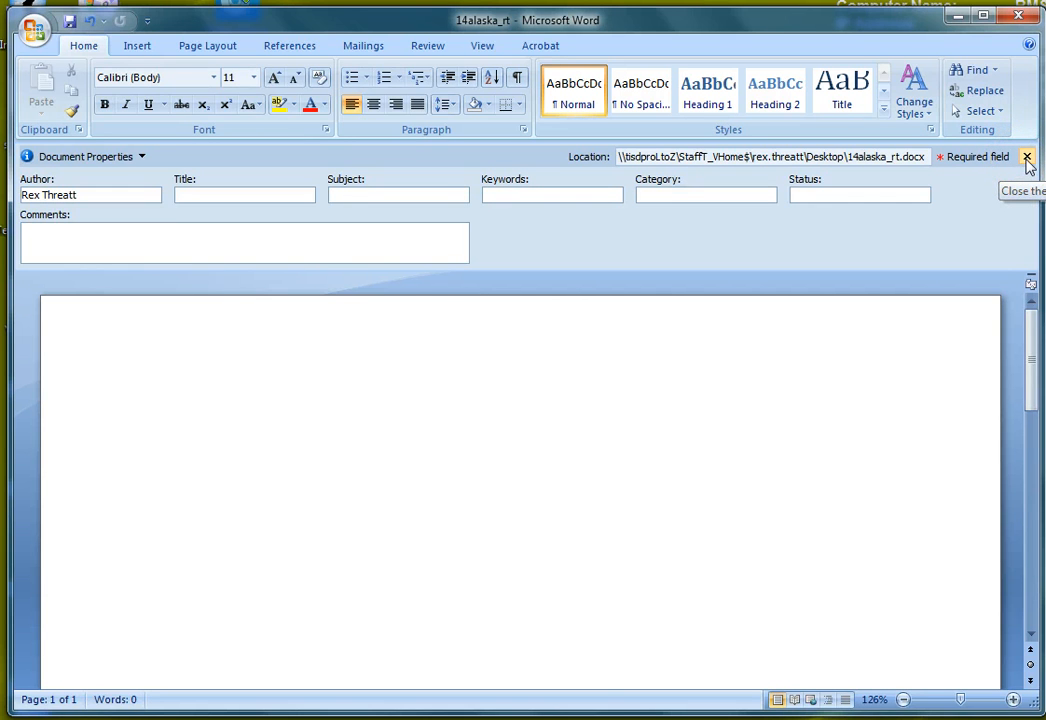
Step: Close the Document Information Panel and put the caret at the start of the page
click(1027, 158)
click(869, 271)
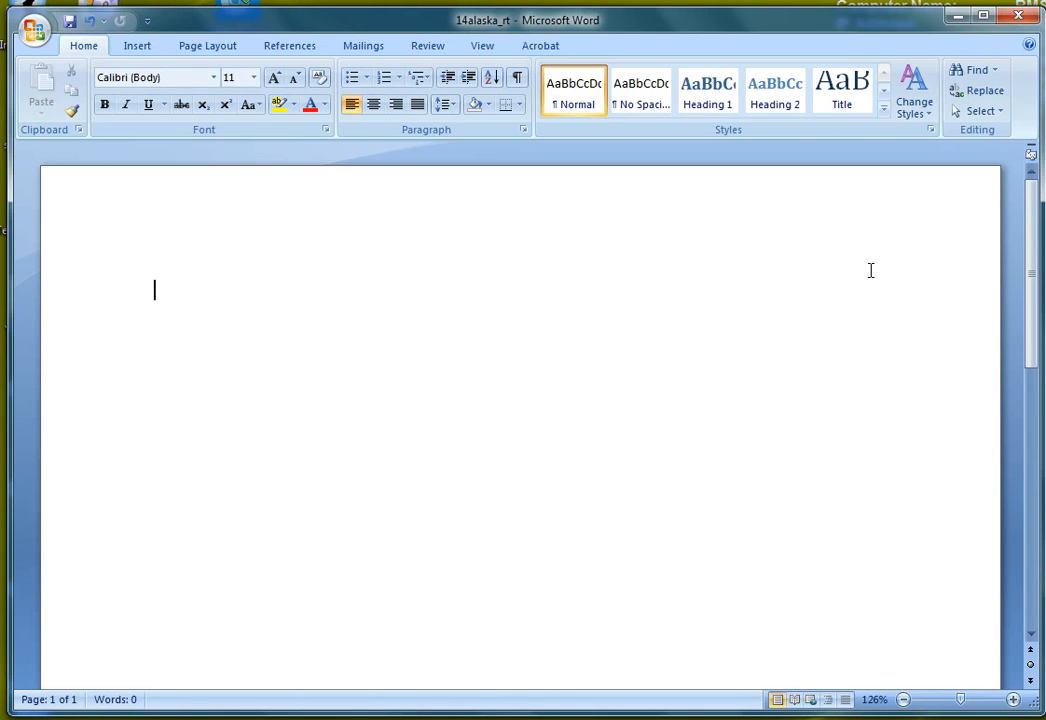
click(732, 348)
click(740, 348)
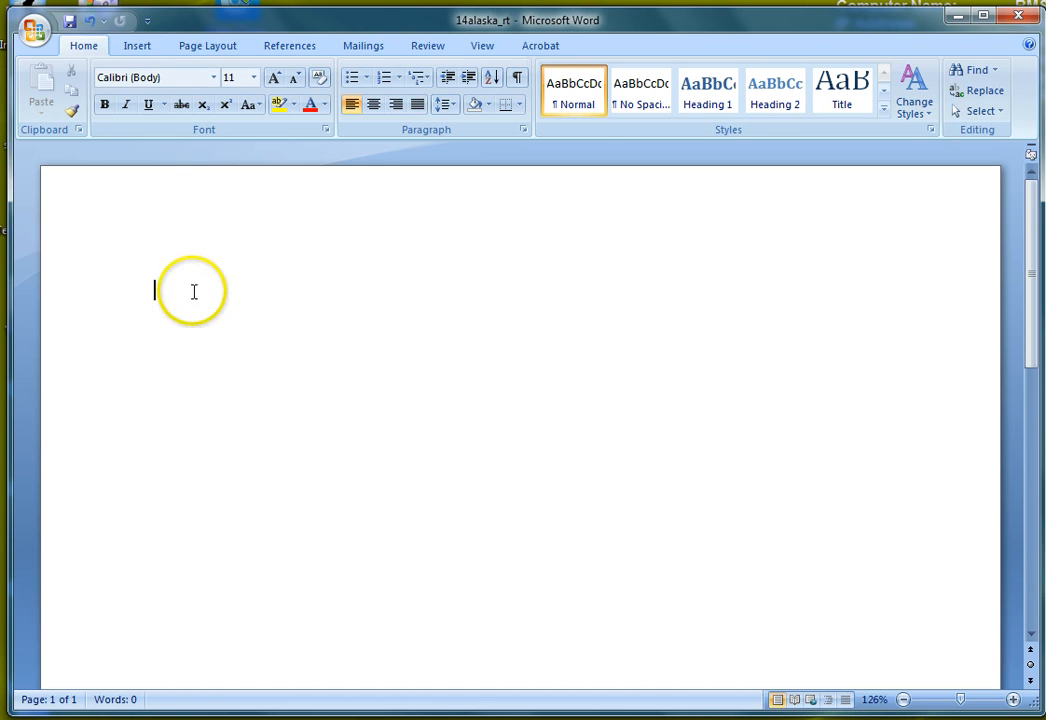
Step: Turn on the rulers from the View tab, then go back to Home
click(481, 46)
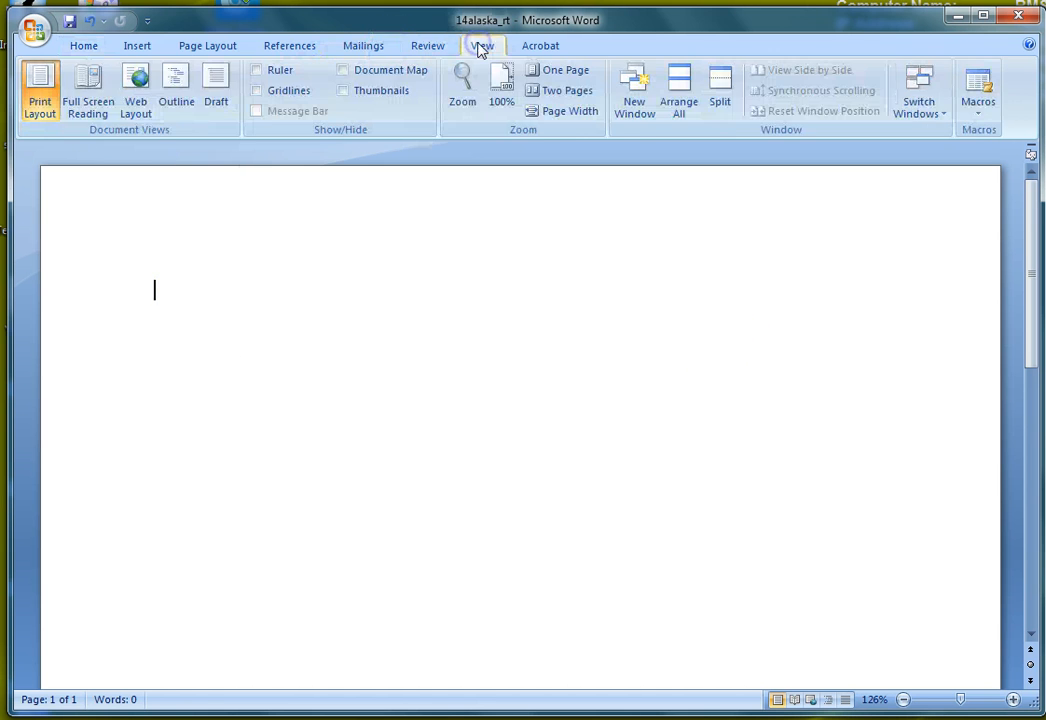
click(257, 71)
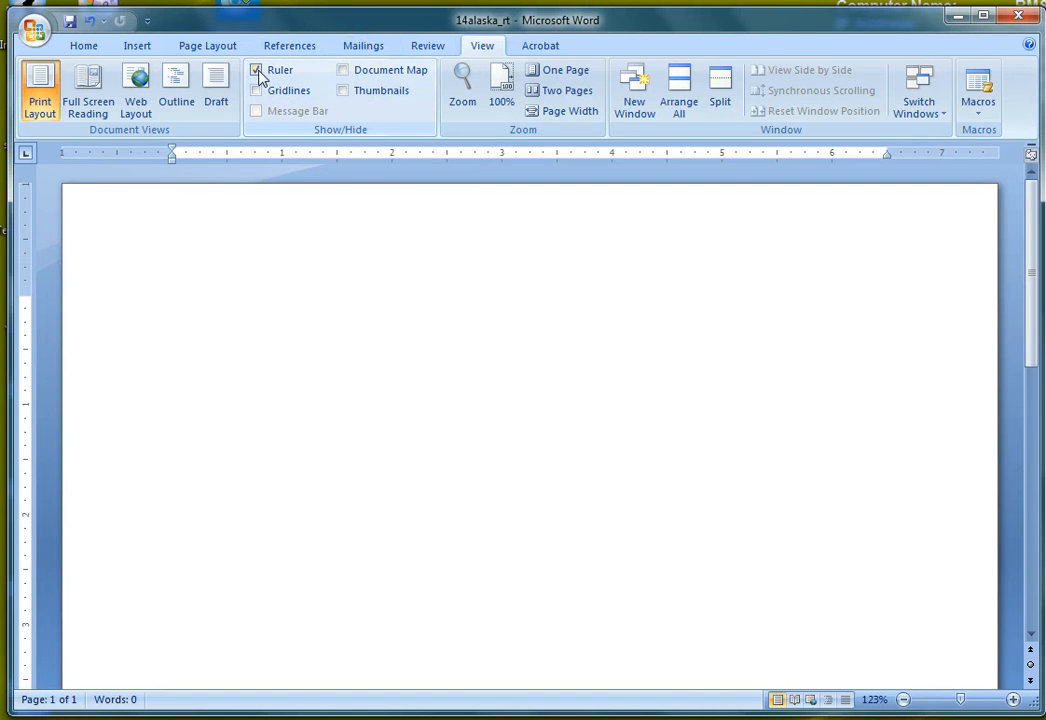
click(84, 46)
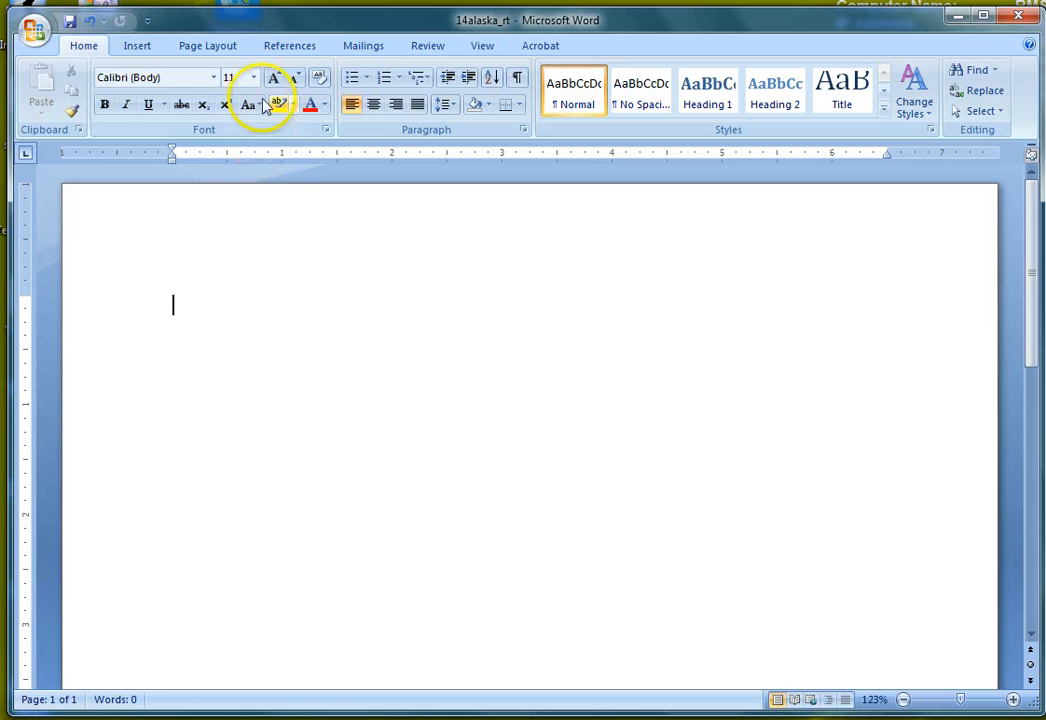
Step: Set paragraph spacing to 0 pt after with Single line spacing
click(521, 131)
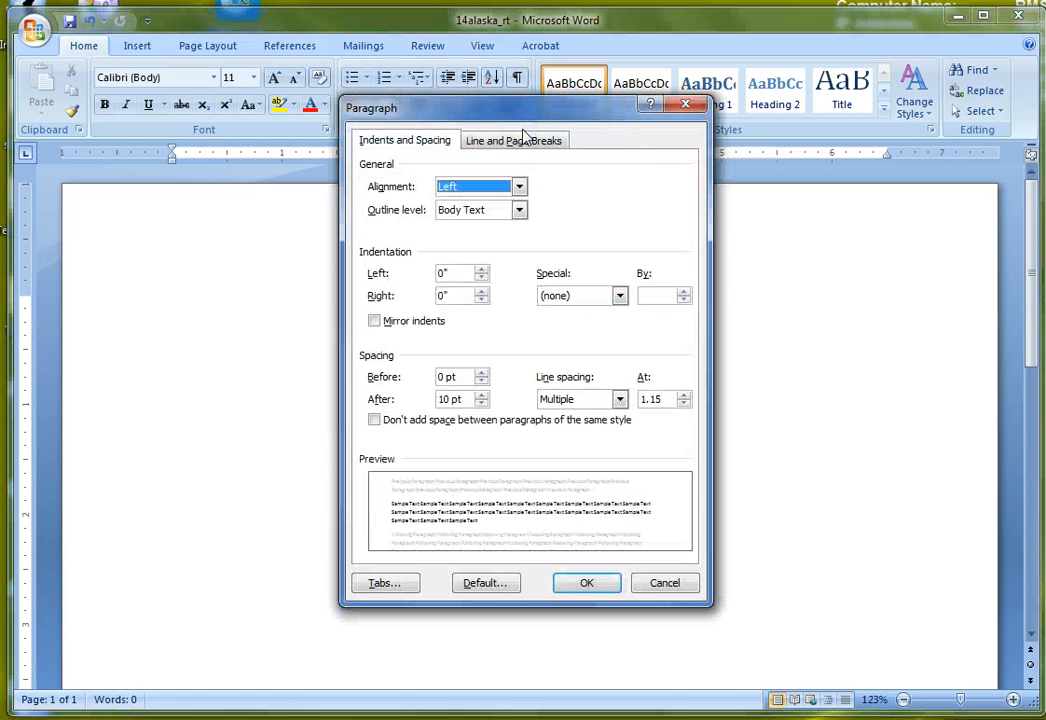
click(481, 403)
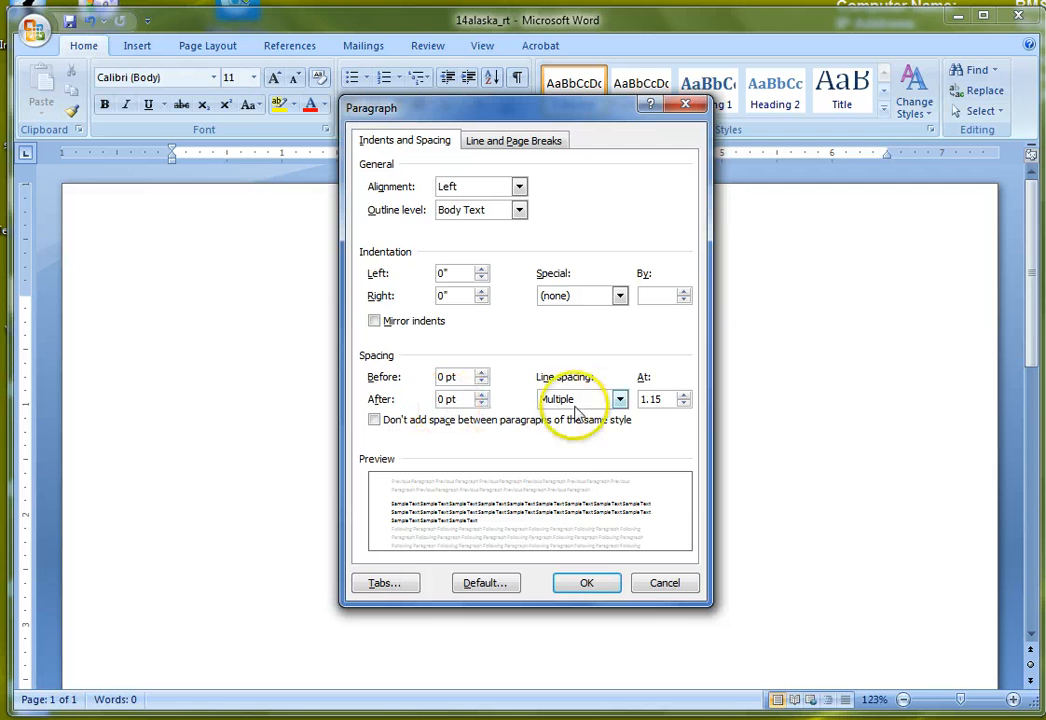
click(619, 399)
click(588, 418)
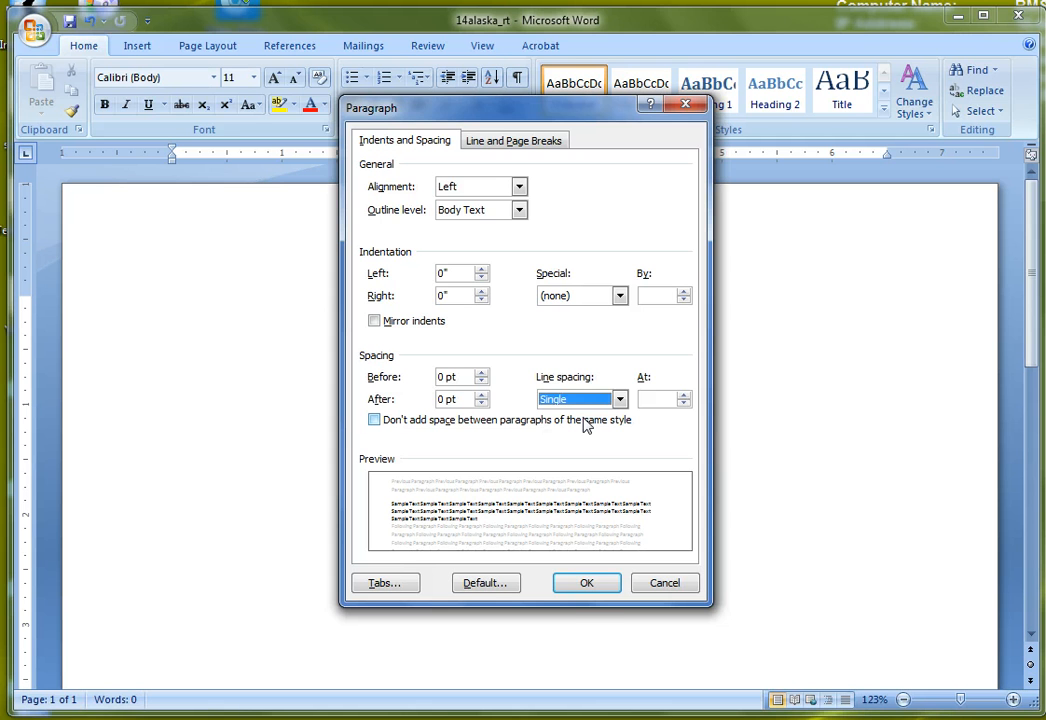
click(587, 583)
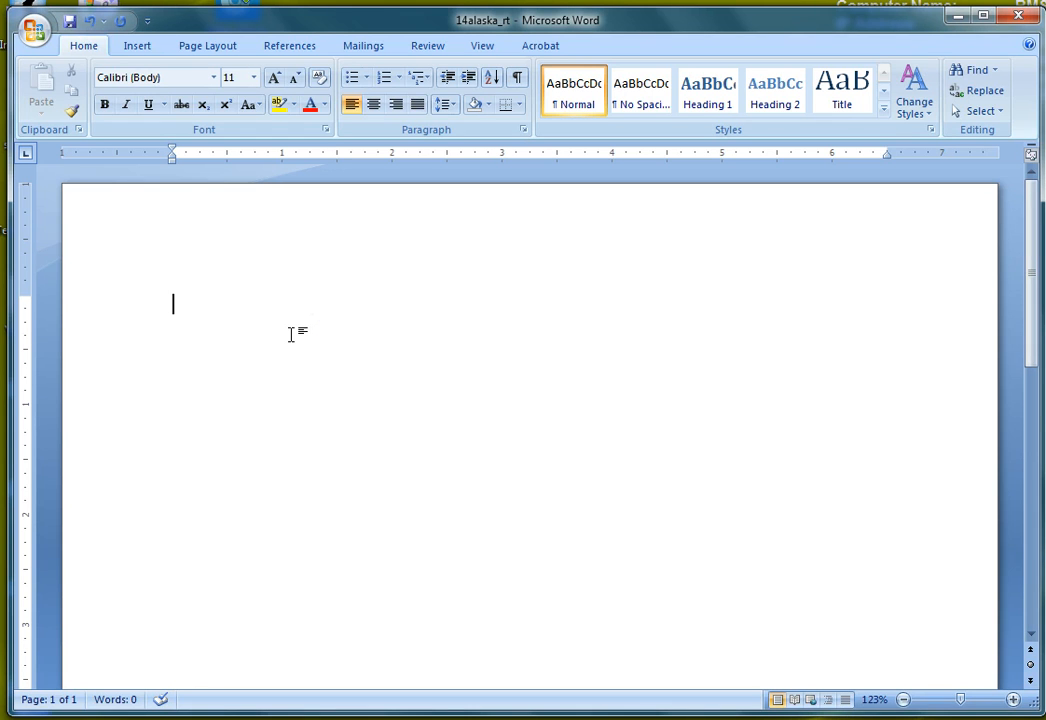
Step: Type 'For Immediate Release' as the first line
text(For Immediat)
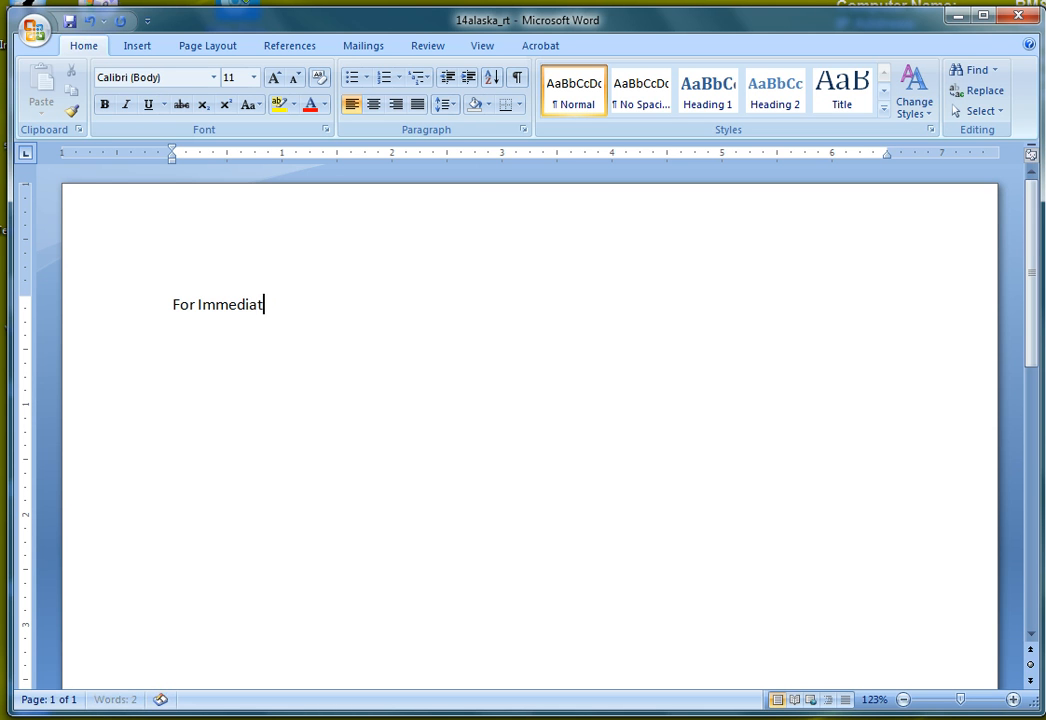
text(e Release)
click(351, 457)
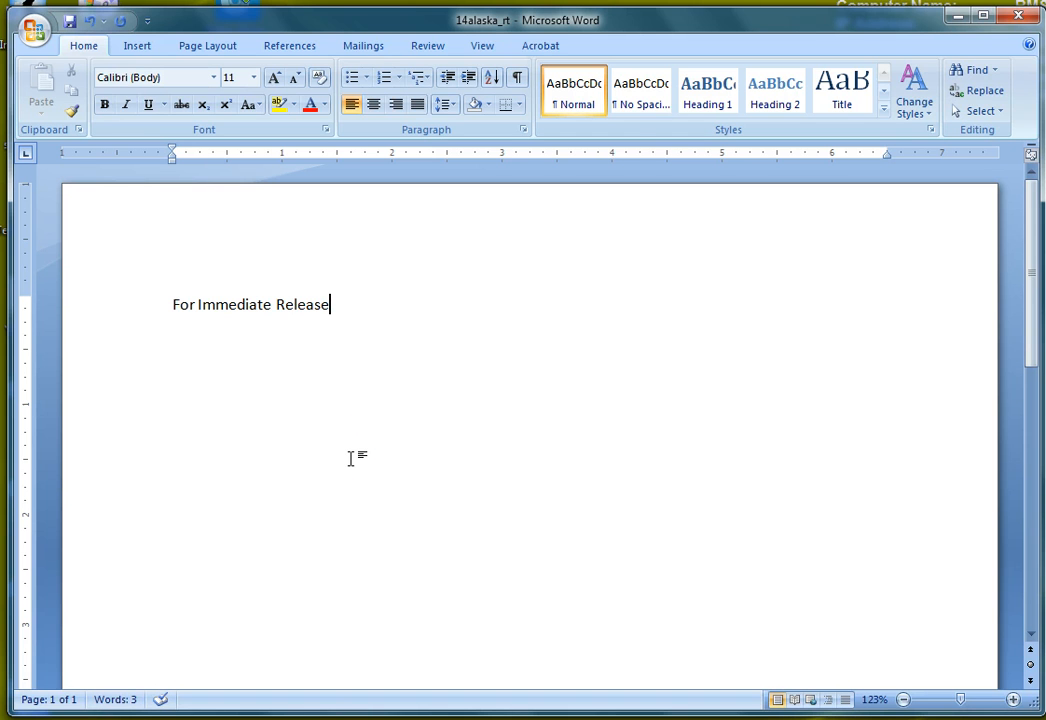
Step: Add a 'Contact:' line with the contact's name, and their phone number tab-aligned below
key(Return)
key(Return)
key(Return)
key(Return)
text(Con)
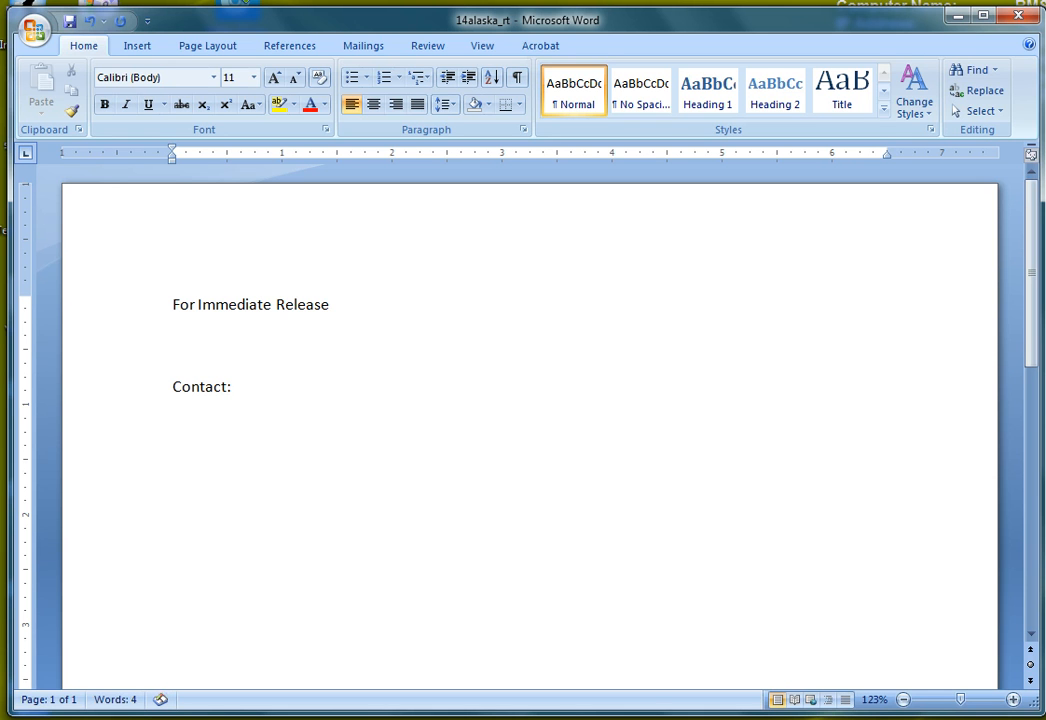
text(tact:)
key(Tab)
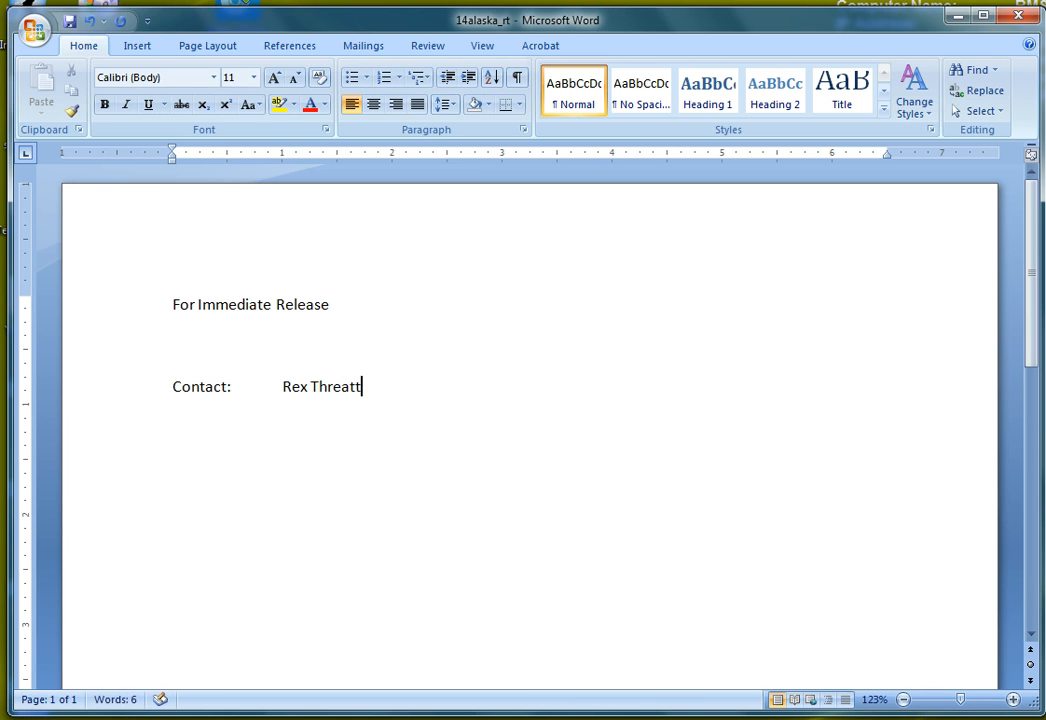
key(Return)
key(Tab)
text(254-)
text(55-)
text(5-9874)
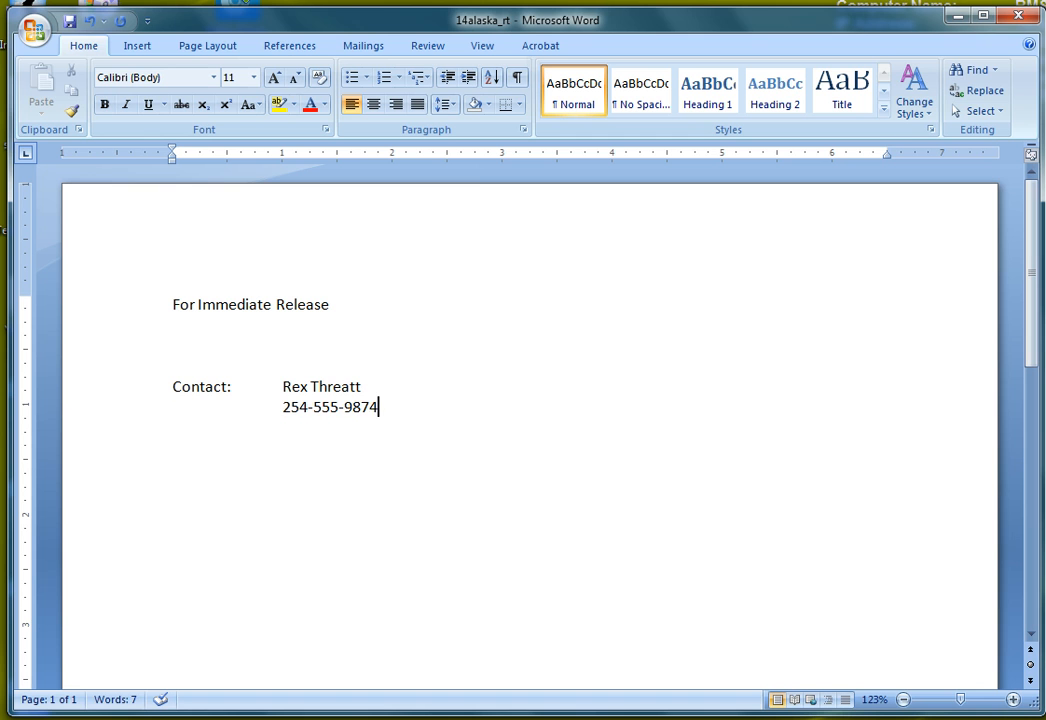
Step: Type the heading 'Tour Southeast Alaska with voyage travel' on a new line
key(Return)
key(Return)
key(Return)
key(Return)
text(Tour Southeast)
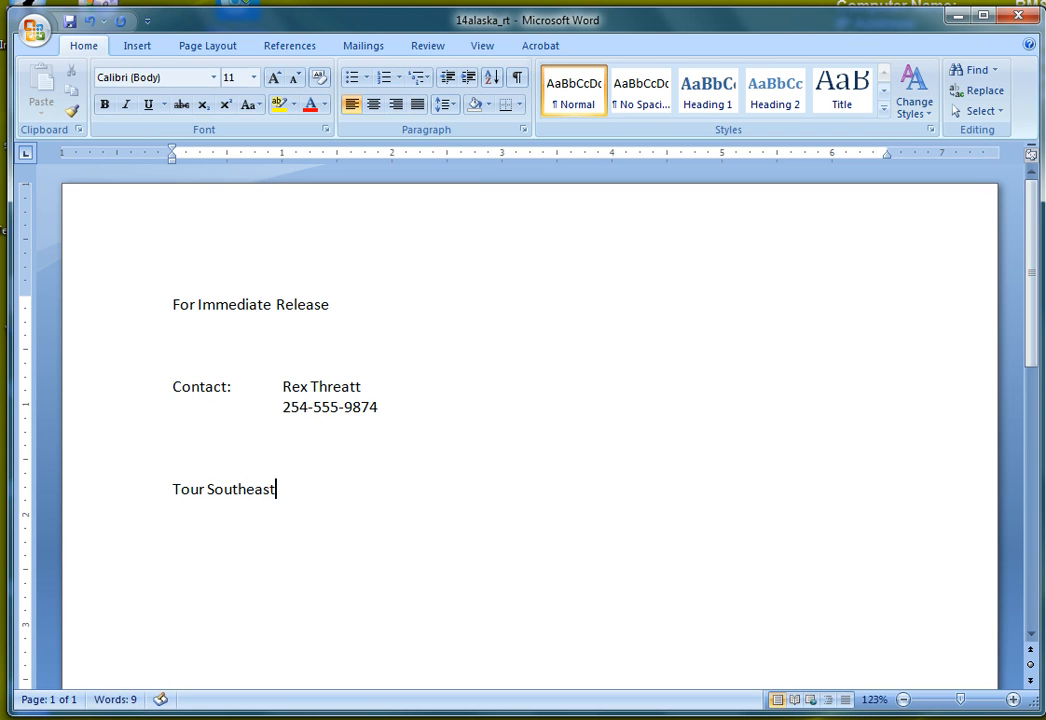
text(laska with voyage travel)
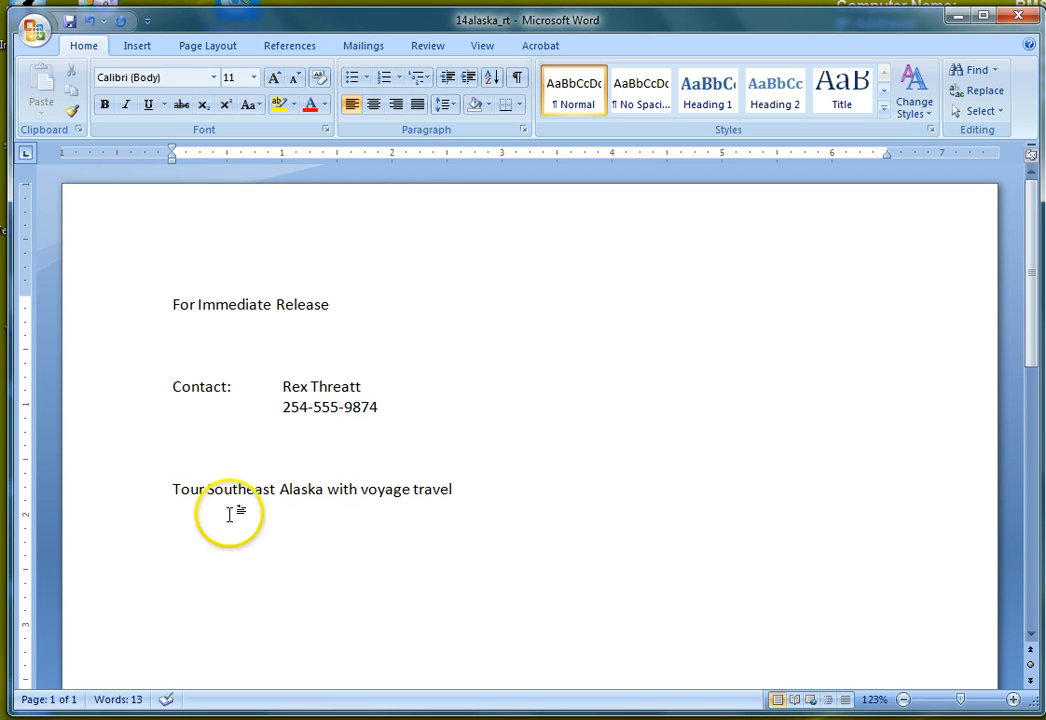
Step: Apply Capitalize Each Word to the heading, then make 'with' lowercase again
drag(173, 489, 451, 484)
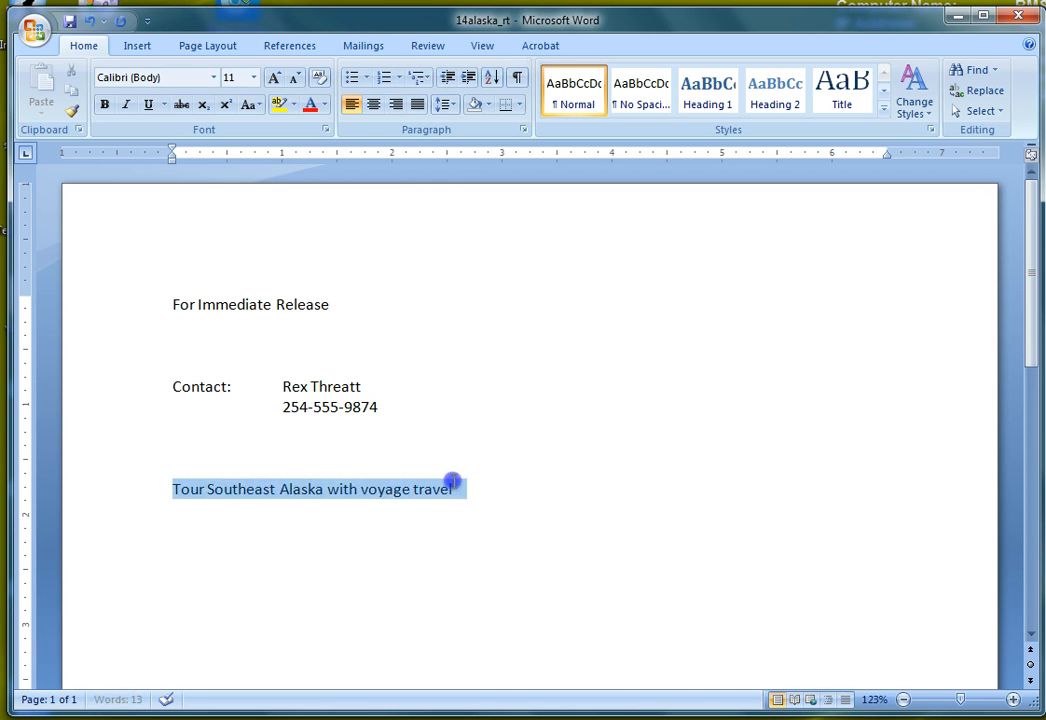
click(250, 105)
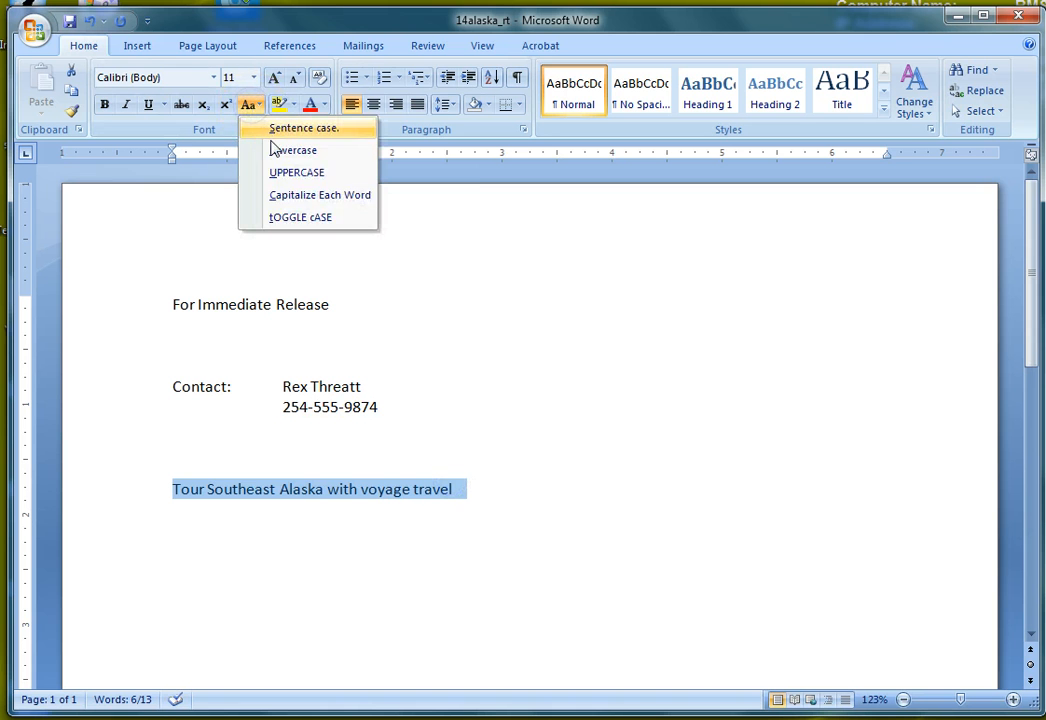
click(300, 198)
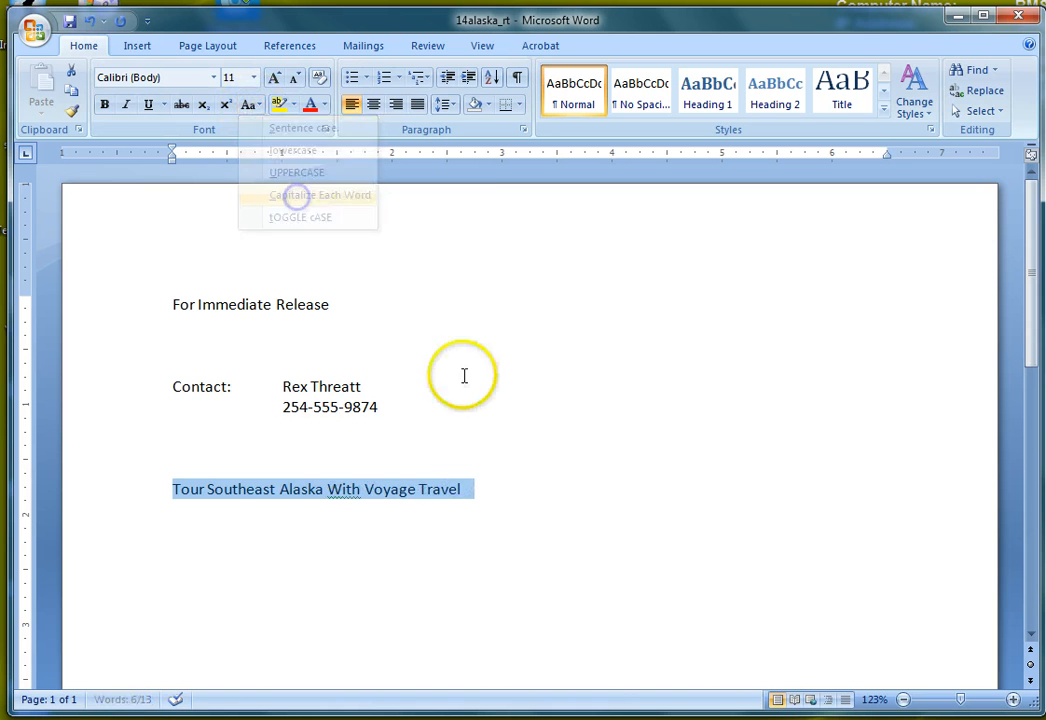
click(514, 490)
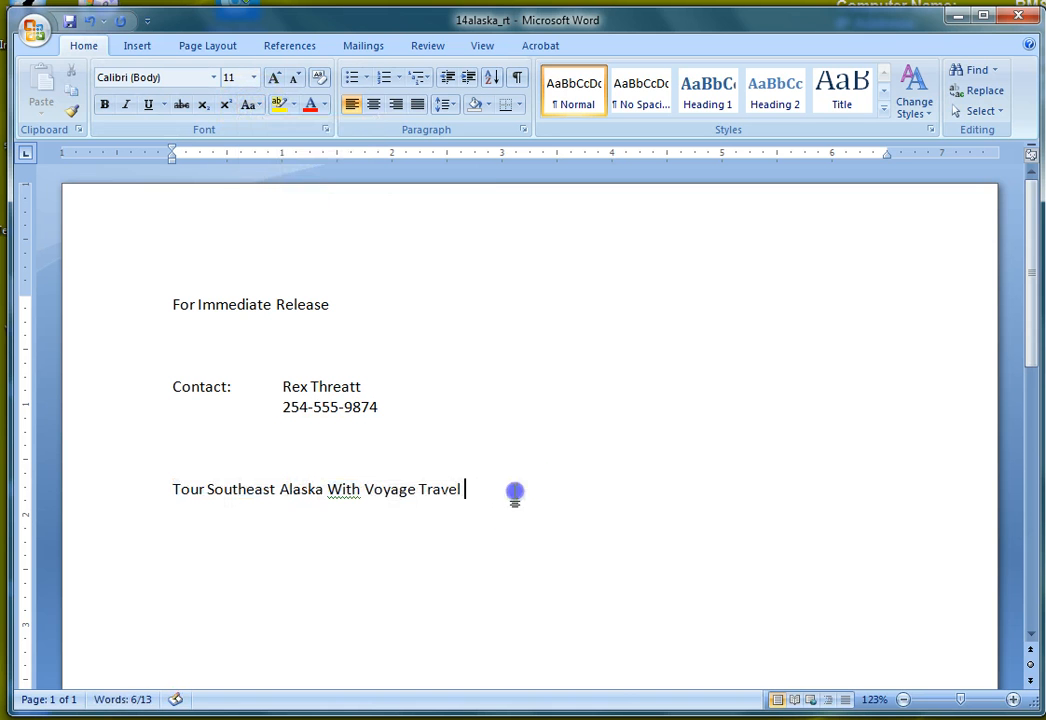
click(342, 488)
key(BackSpace)
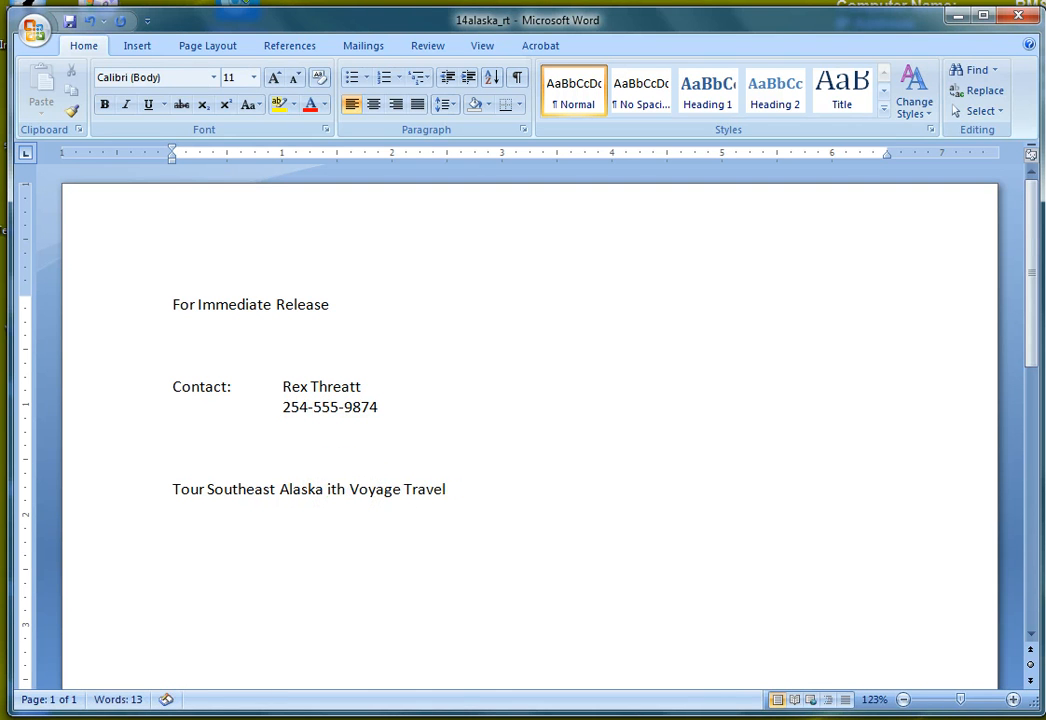
text(w)
click(472, 484)
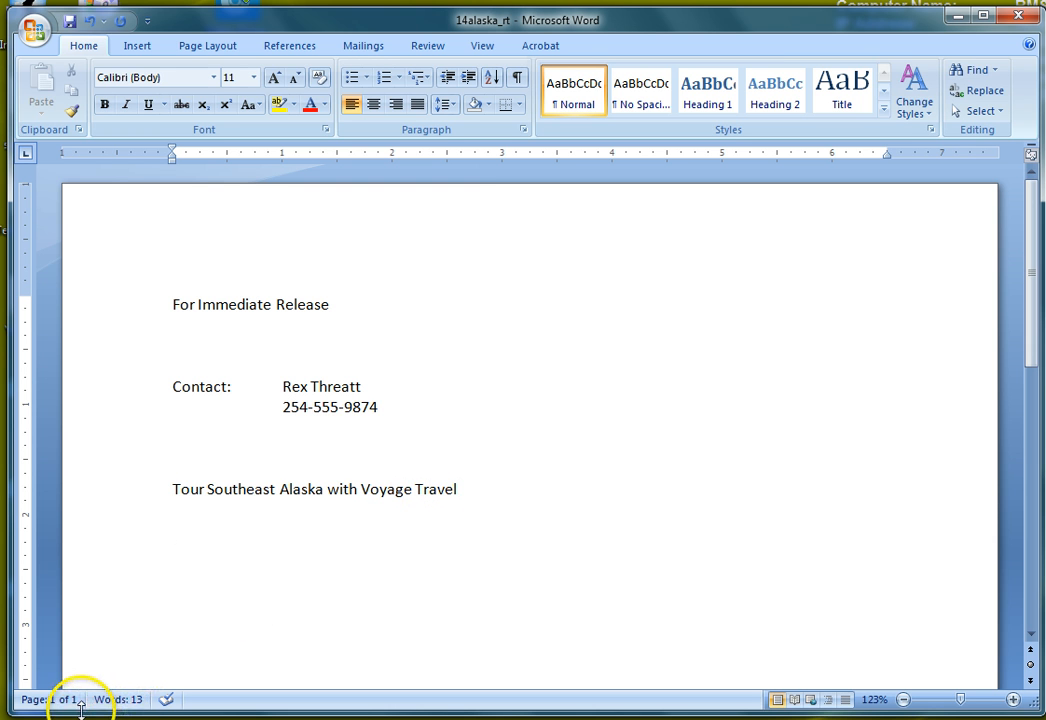
Step: Paste the Denver, CO opening paragraph and make 'Denver, CO' bold and underlined
text(Denver, CO -- Voyager Travel is offering a 10-day tour of Southeast Alaska. This remarkable part of the state is home to bald eagles, grizzly bears, humpback whales, and orcas, as well as many other species of animals. Join Voyager Travel to experience this exciting area.)
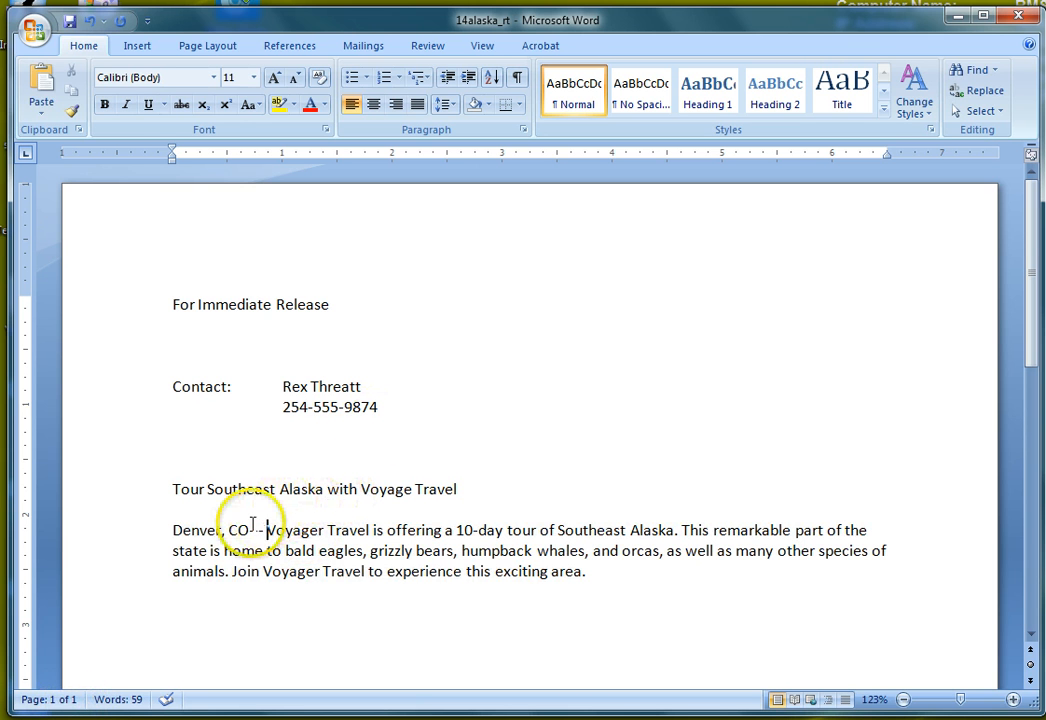
drag(174, 530, 241, 530)
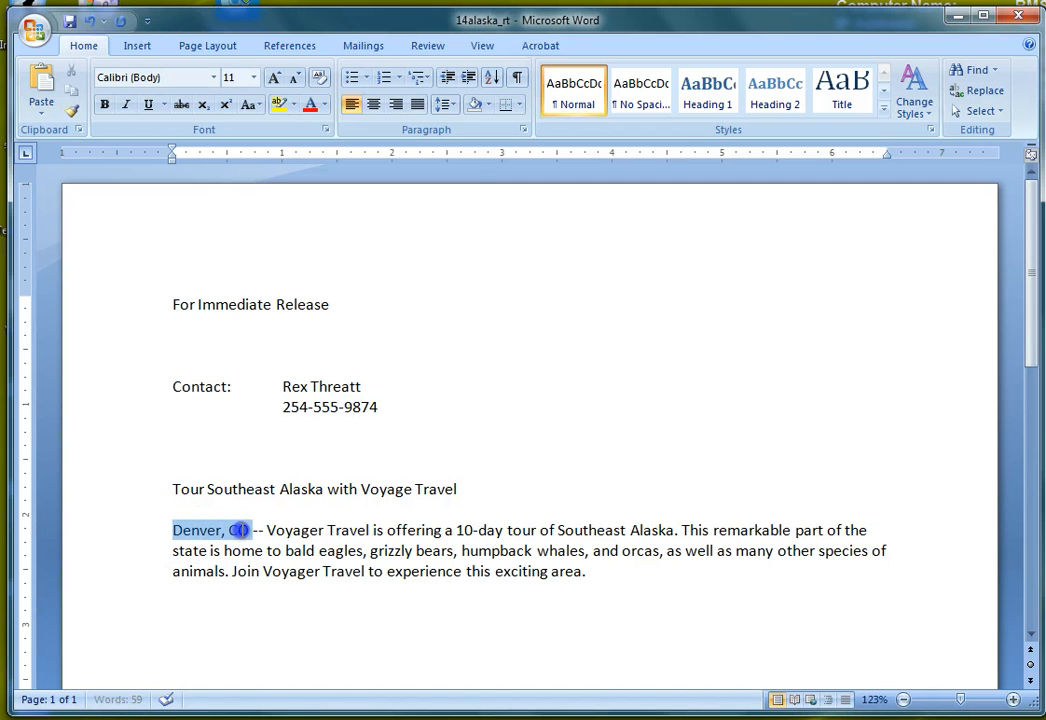
click(104, 104)
click(146, 104)
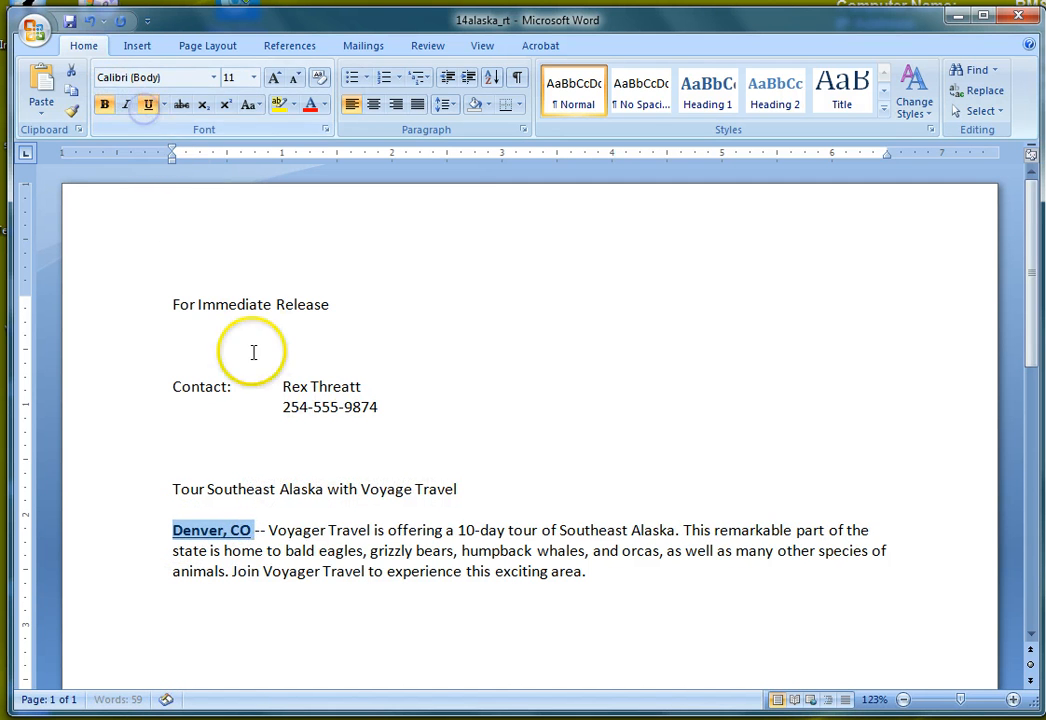
click(397, 447)
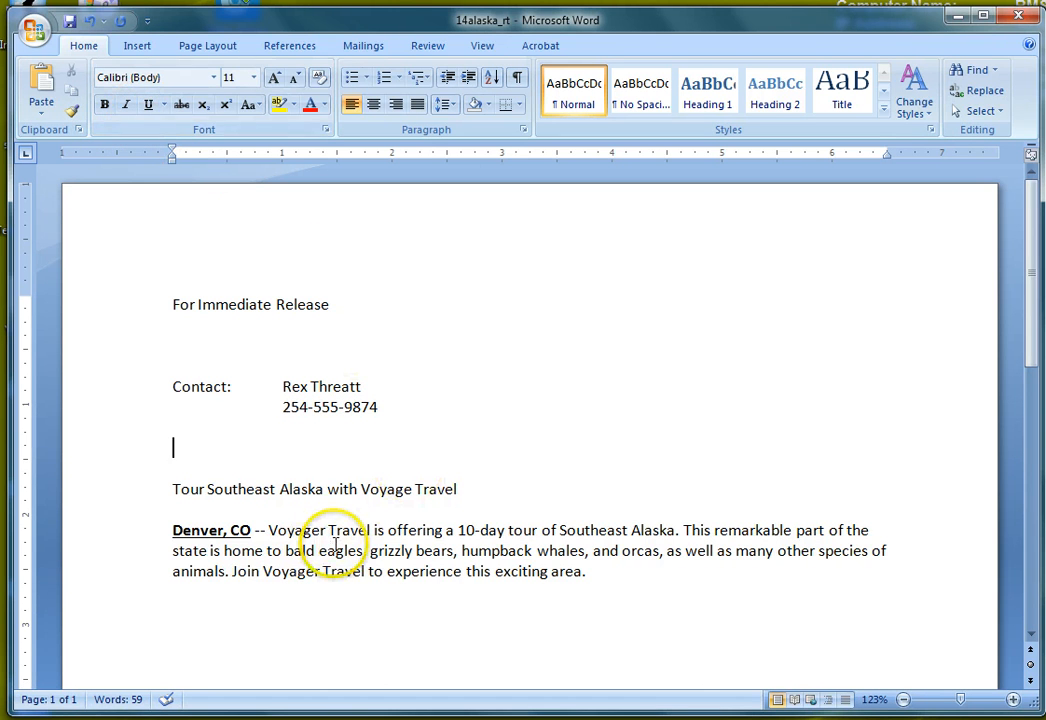
click(588, 572)
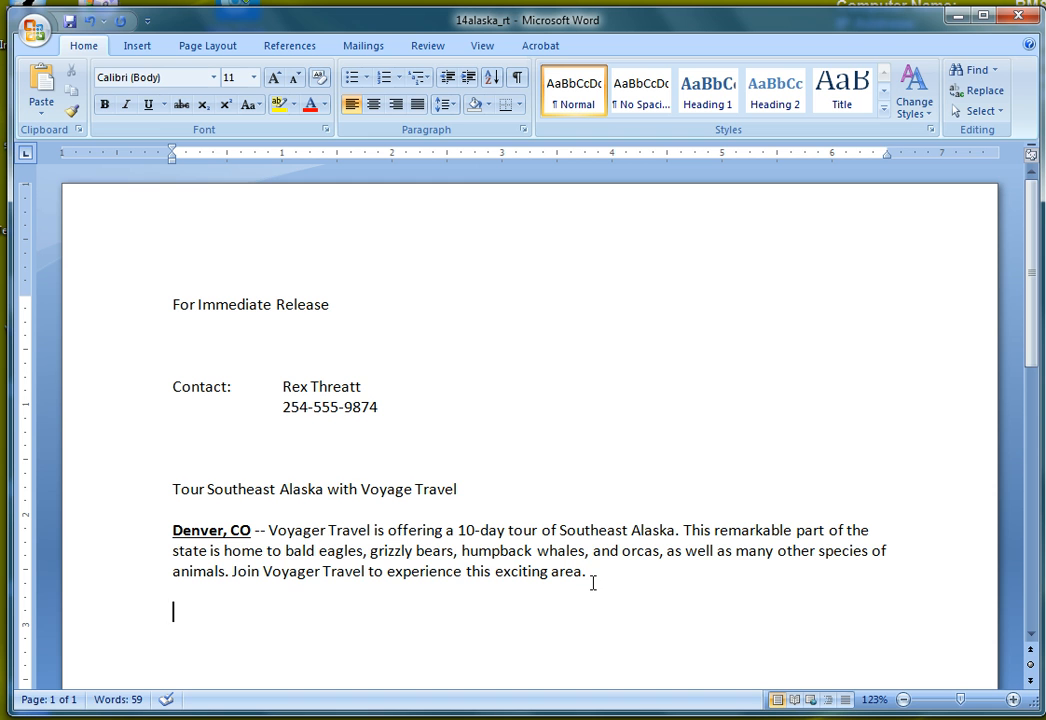
click(334, 603)
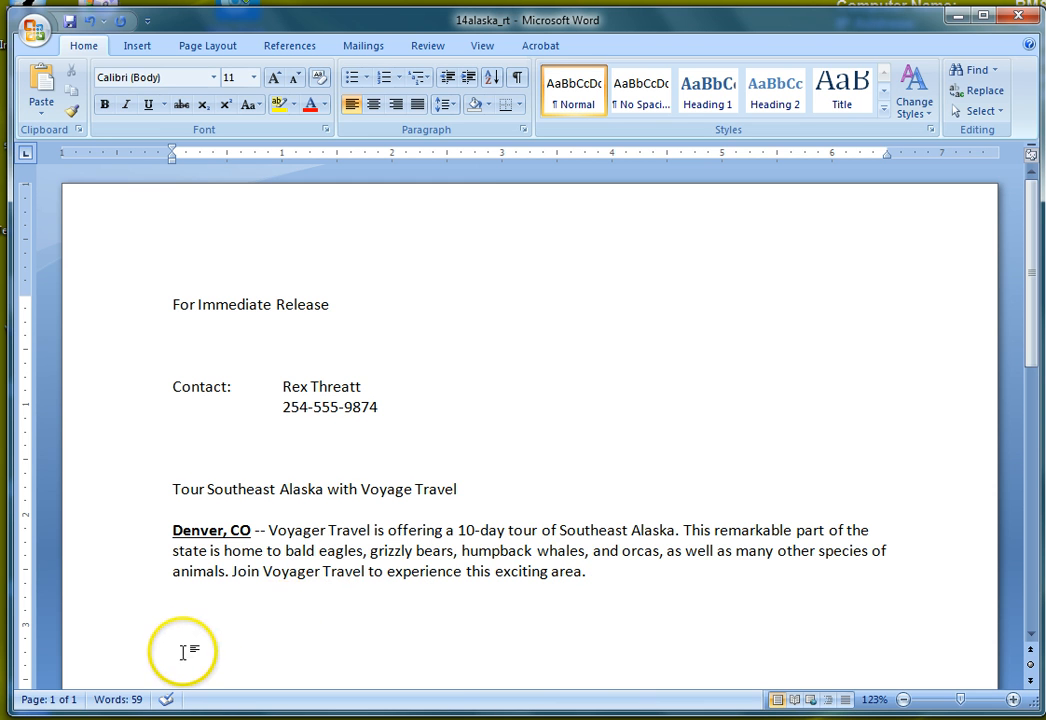
Step: Paste the Summer in Alaska paragraph and add 'Gustavus' to the dictionary
text(Summer in Alaska offers nearly 14 hours of daylight, leaving loads of time for exploration and adventure. Some of the scheduled activities include kayaking, white-water rafting, hiking, and biking. Opportunities for other activities will be available. A registered guide will accompany you on your travels. Some of the destinations include Sitka, Juneau, Skagway, Haines, and Gustavus. Travel from destination to destination may be by ferry, train, floatplane, or automobile. Lodging is at hotels, inns, and bed and breakfasts.)
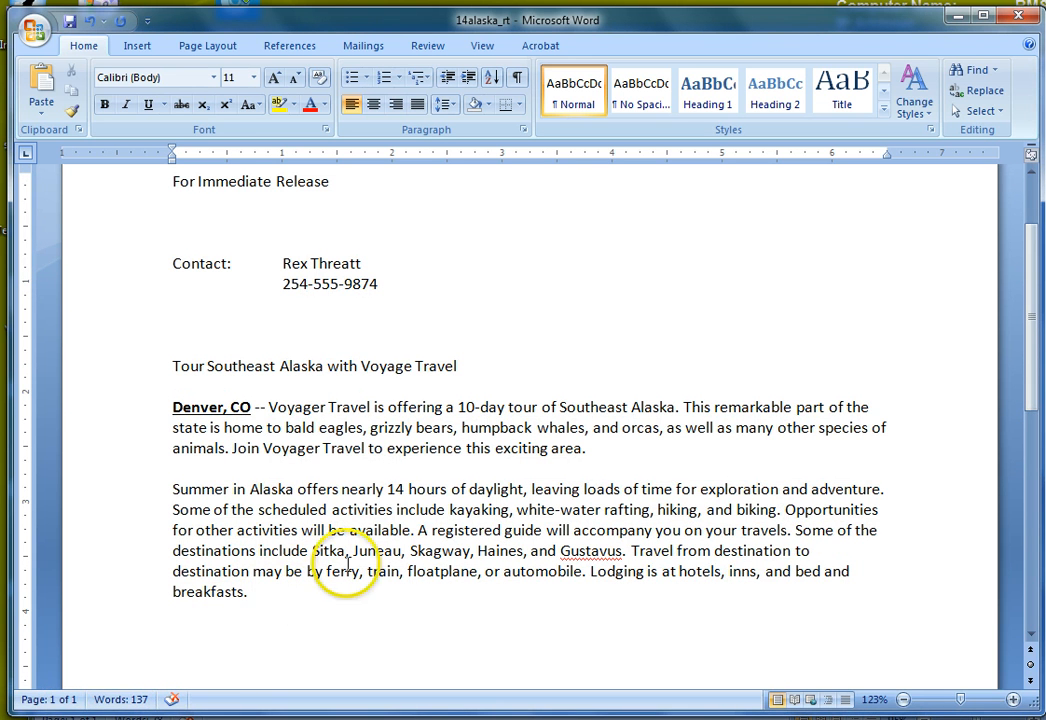
right_click(587, 551)
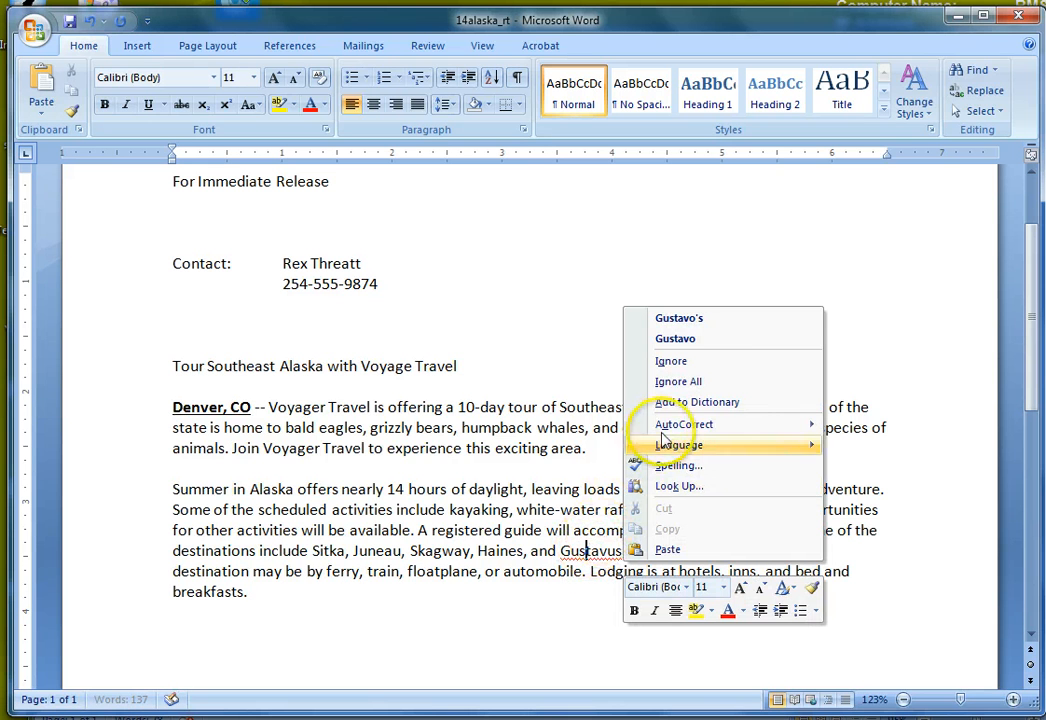
click(682, 404)
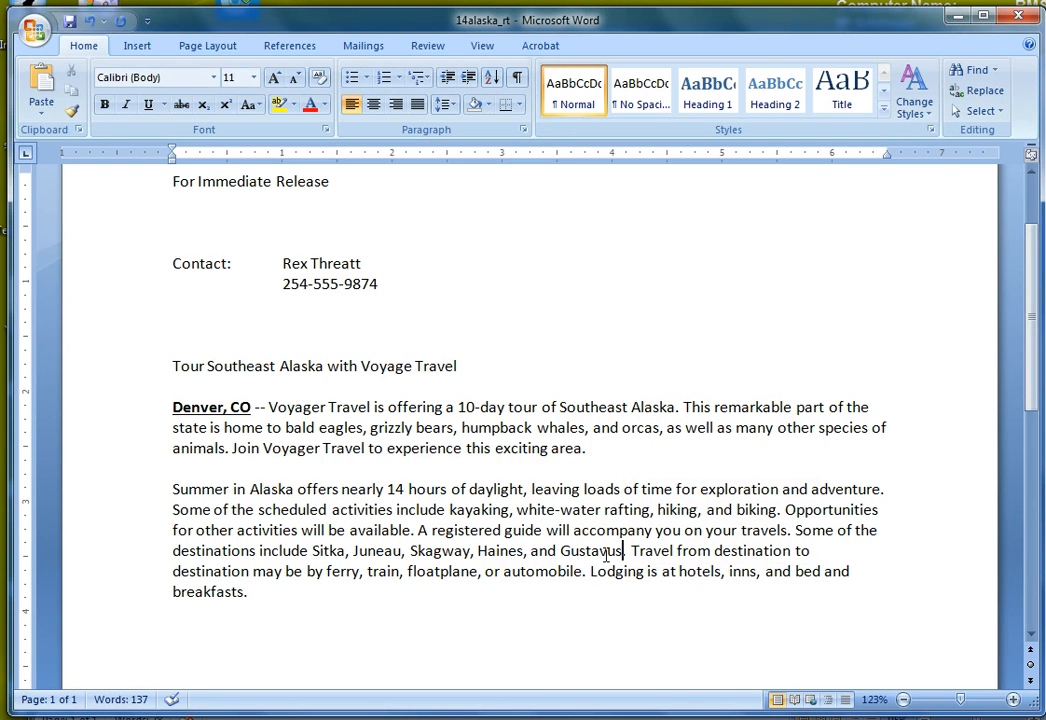
Step: In the departure dates paragraph, replace July 13 with November 13 and August 14 with December 14
click(285, 590)
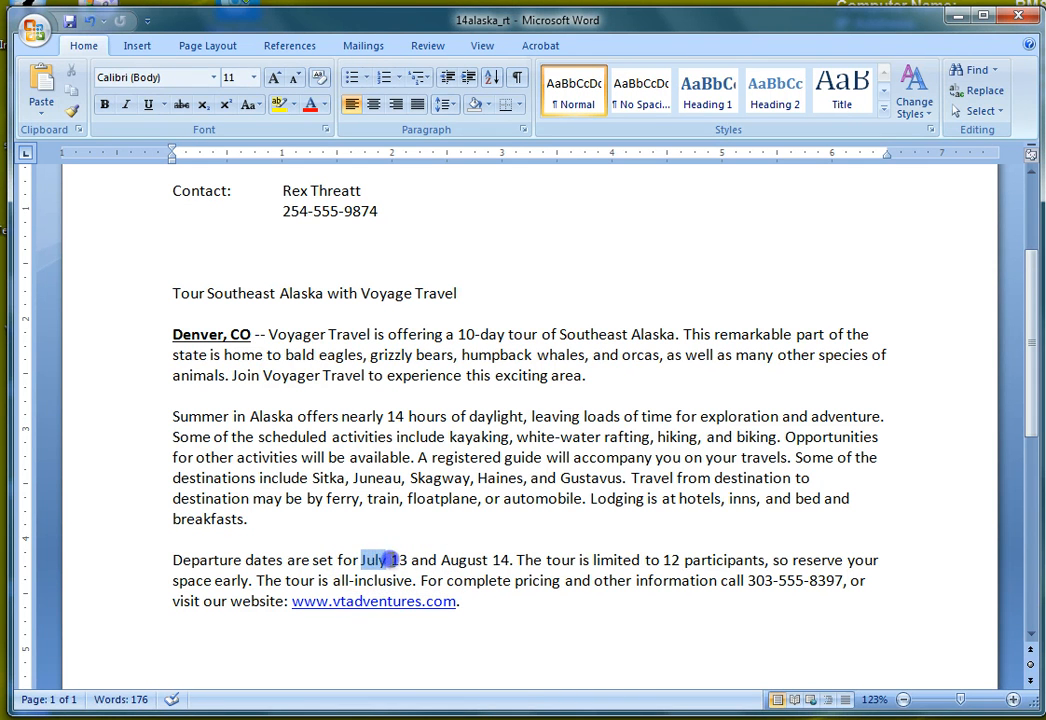
drag(405, 560, 409, 560)
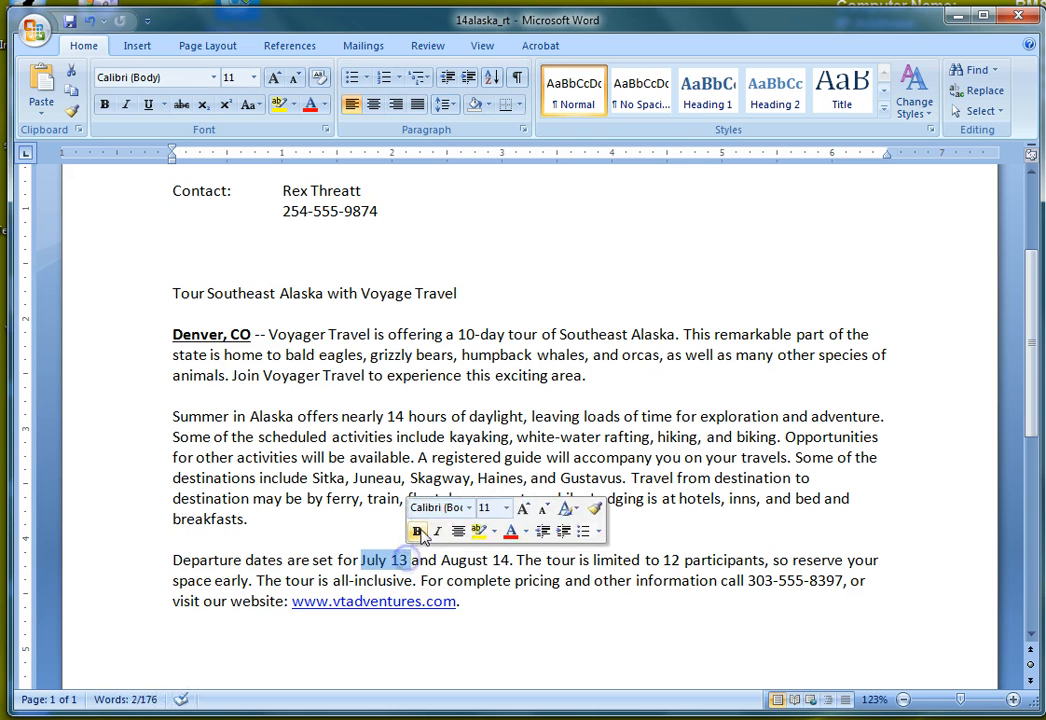
text(Novem)
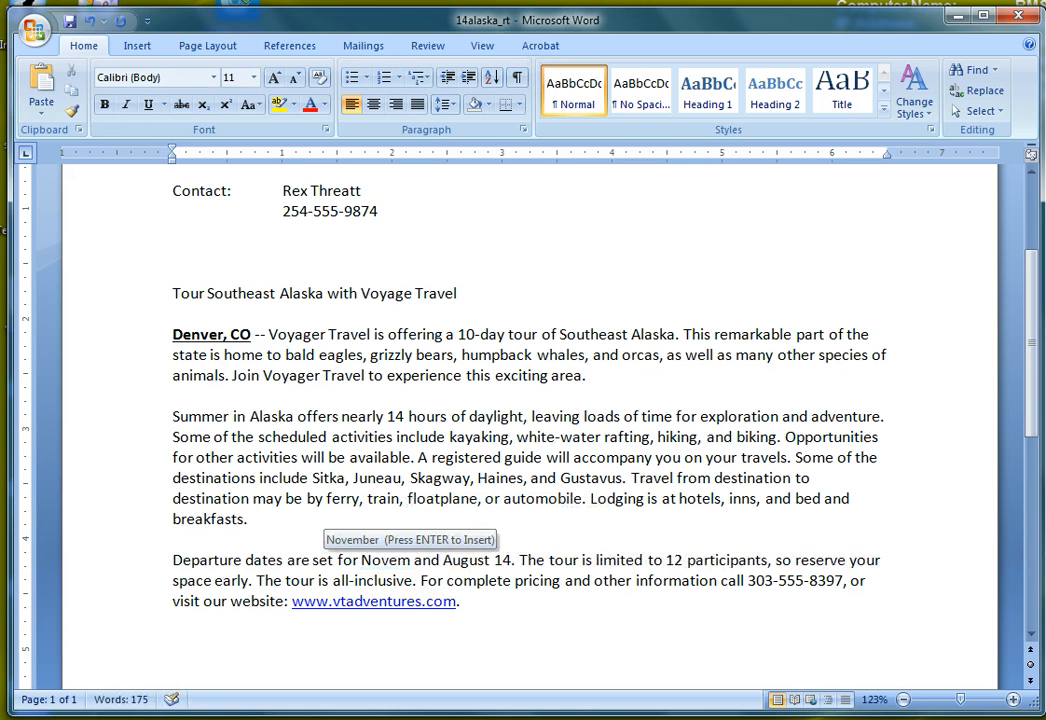
key(Return)
text(13)
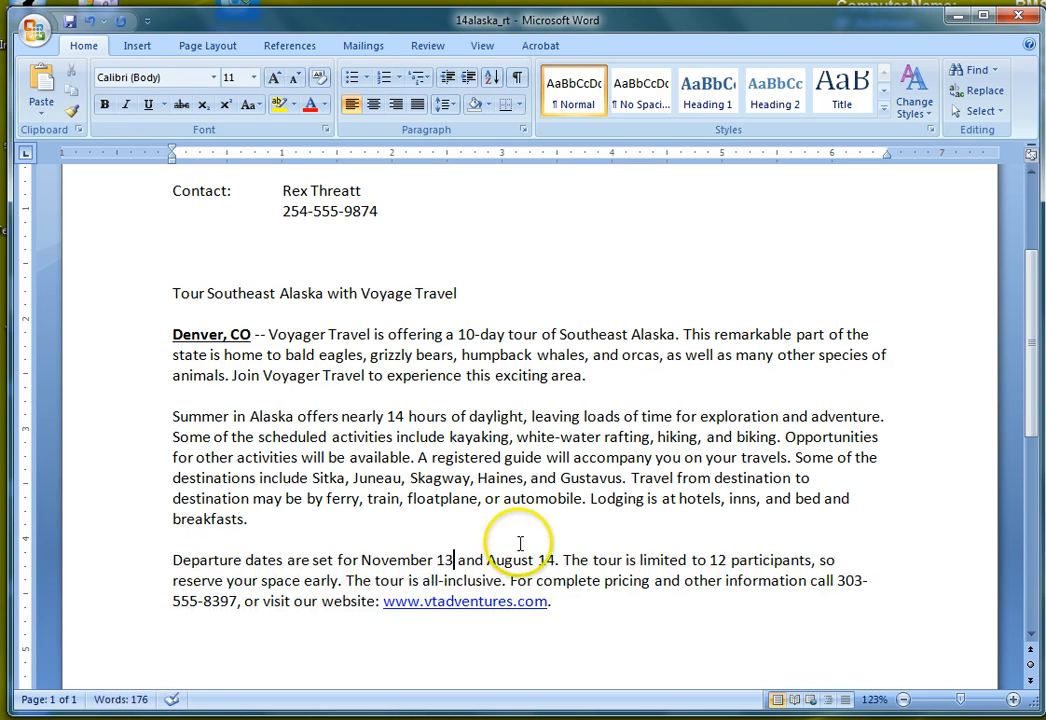
click(490, 560)
drag(490, 560, 541, 561)
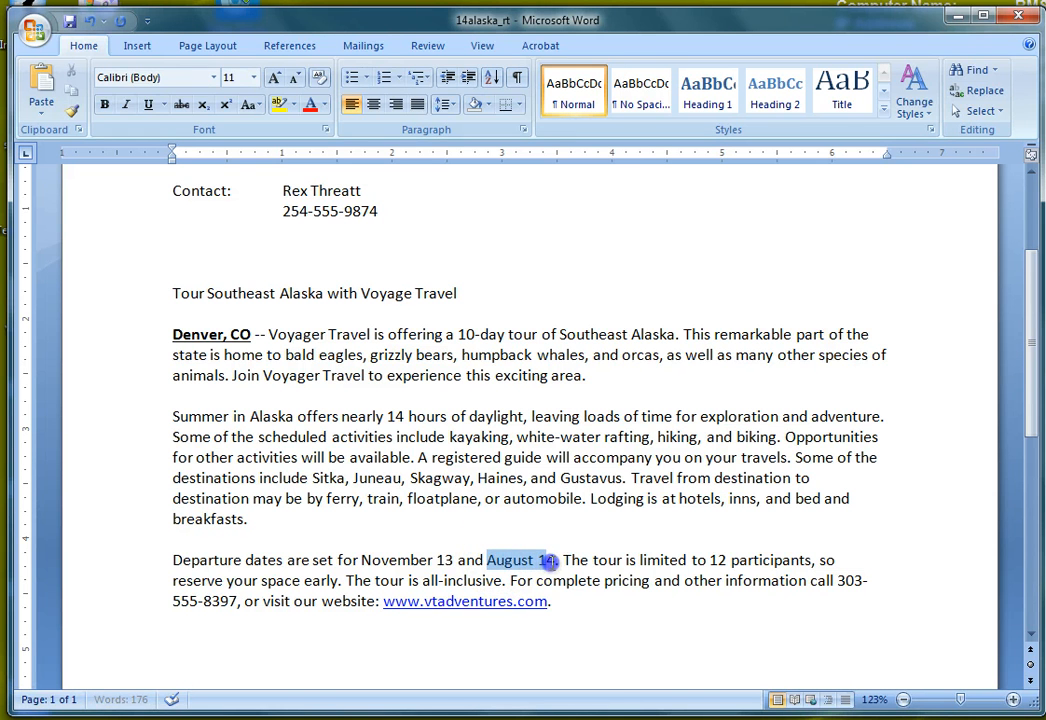
text(Decemb)
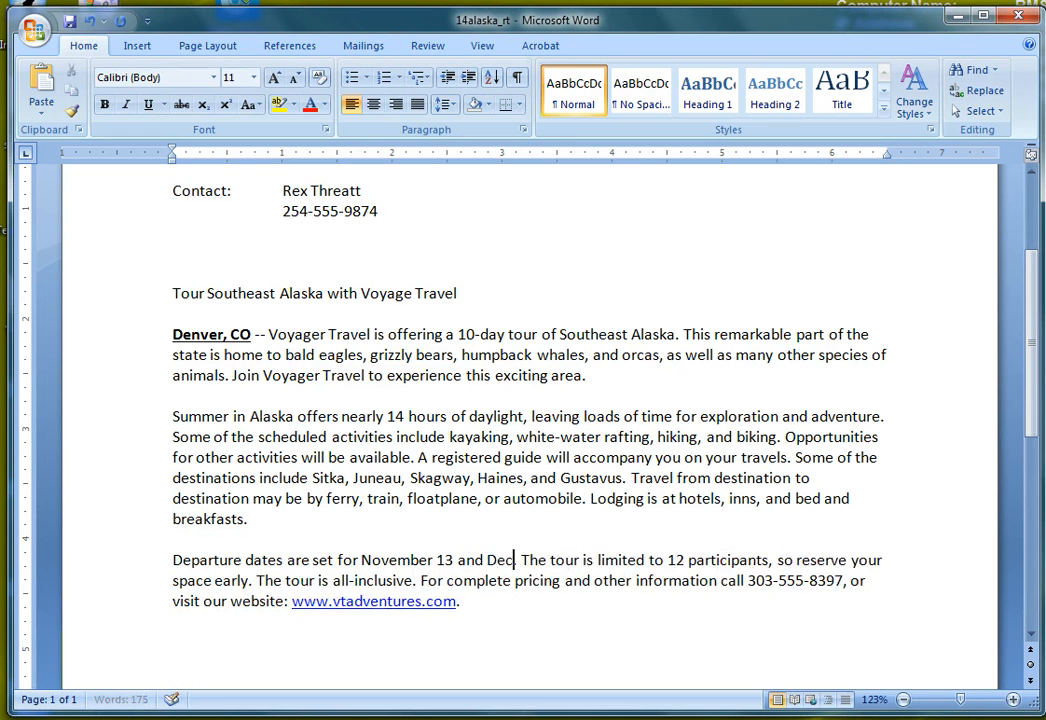
key(Return)
text(14.)
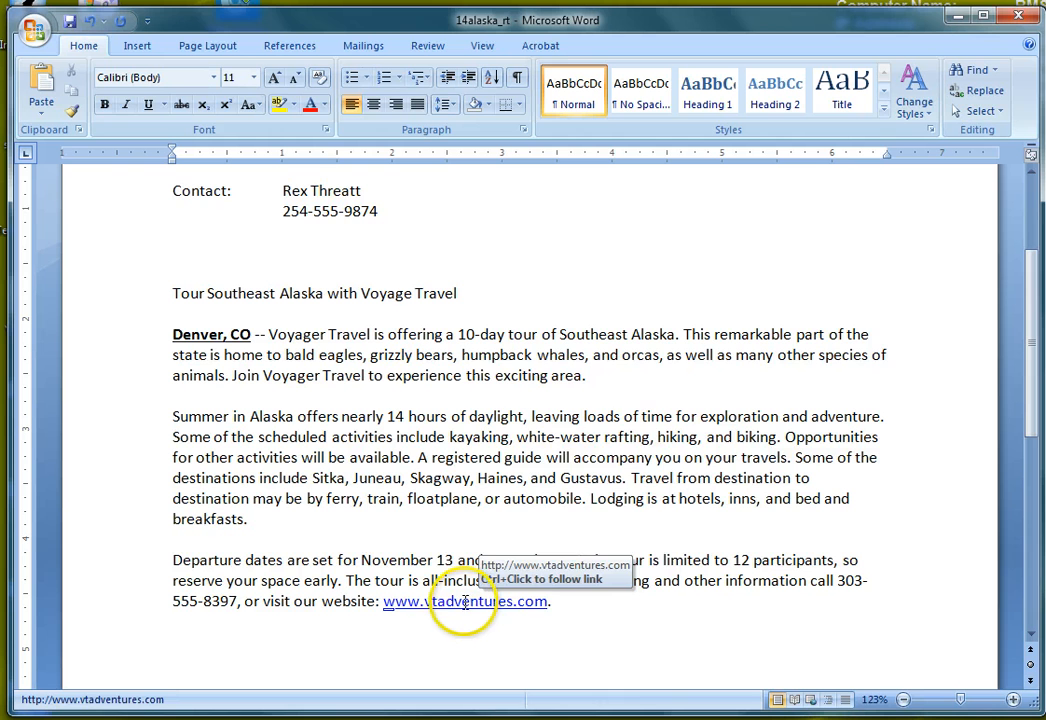
right_click(462, 602)
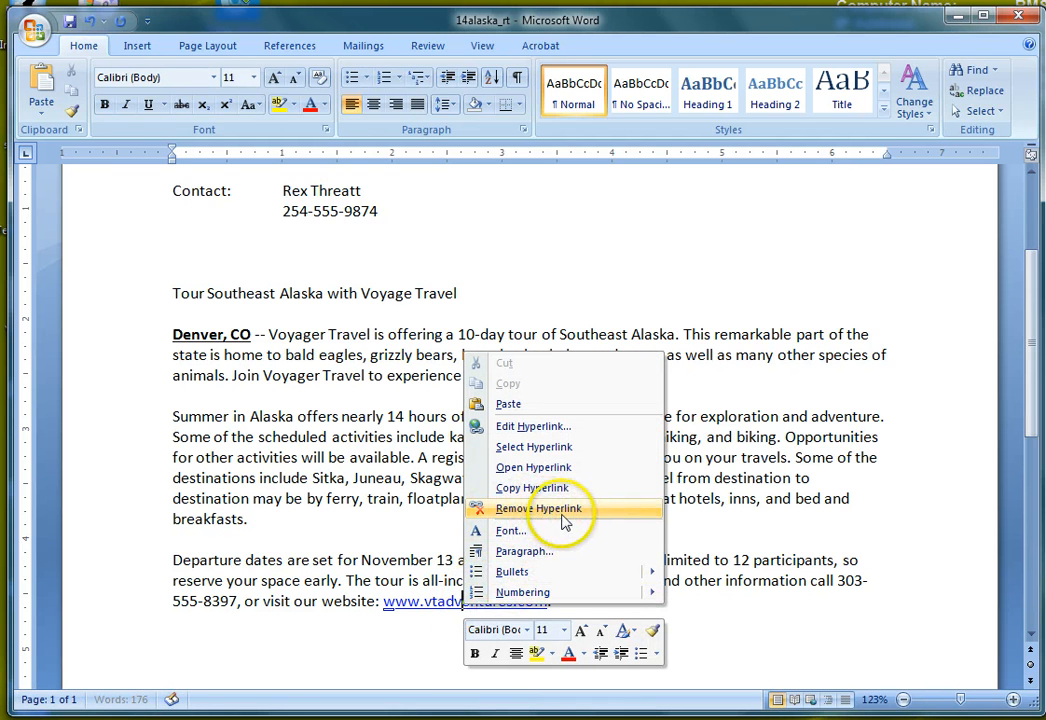
click(580, 511)
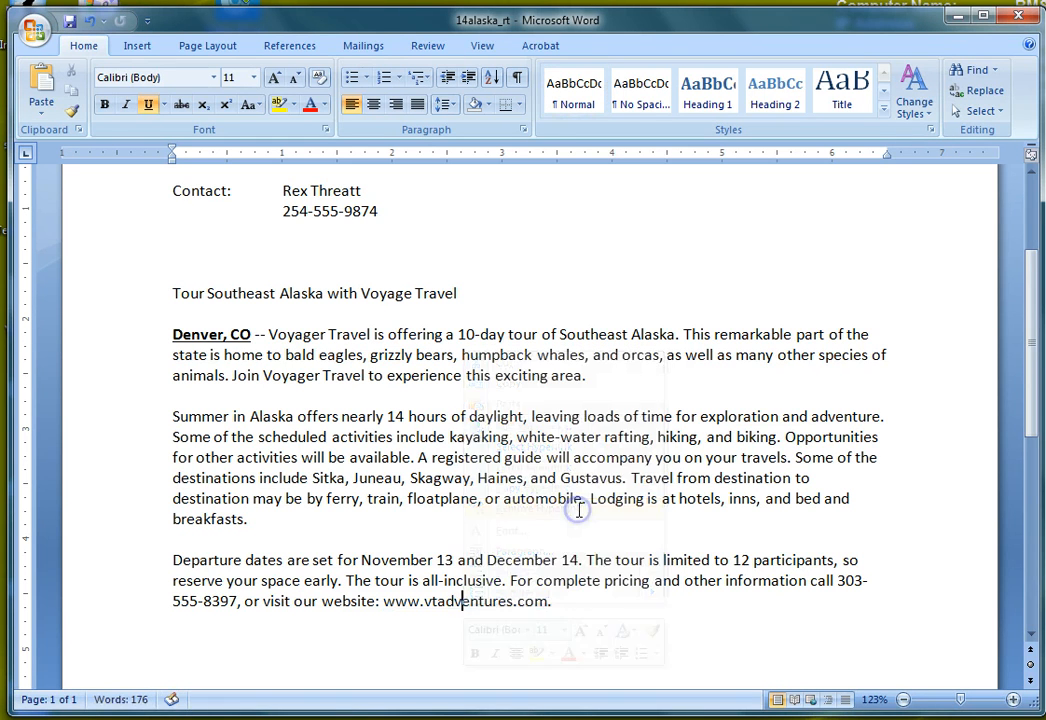
click(585, 602)
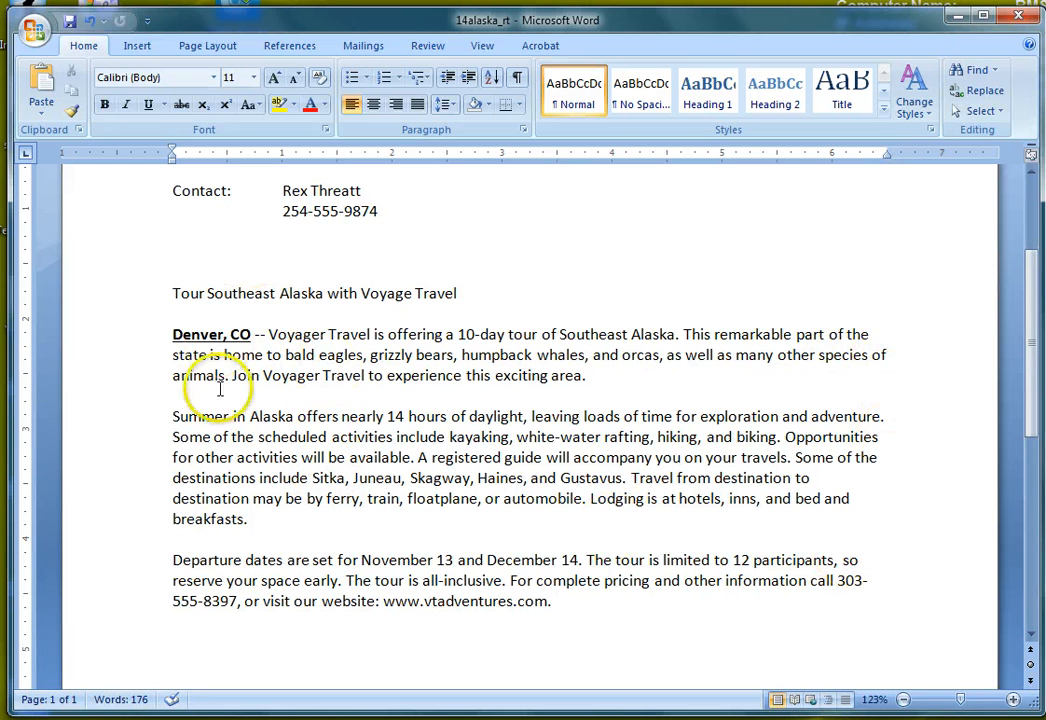
click(171, 330)
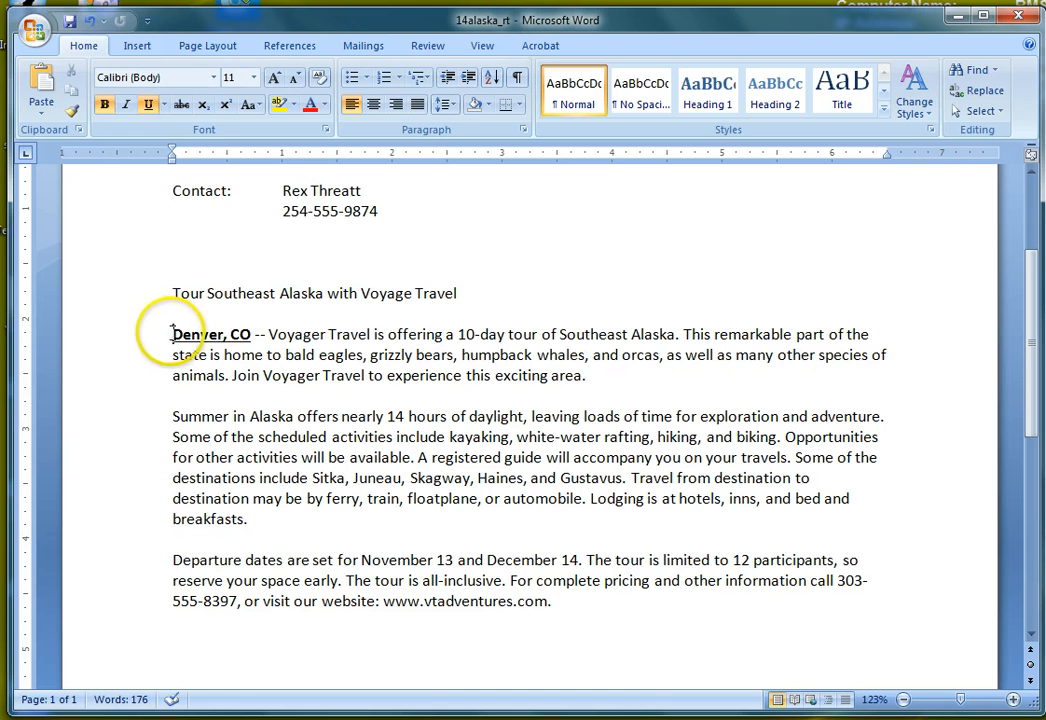
Step: Justify the three body paragraphs from 'Denver, CO' through the web address line
drag(171, 332, 556, 600)
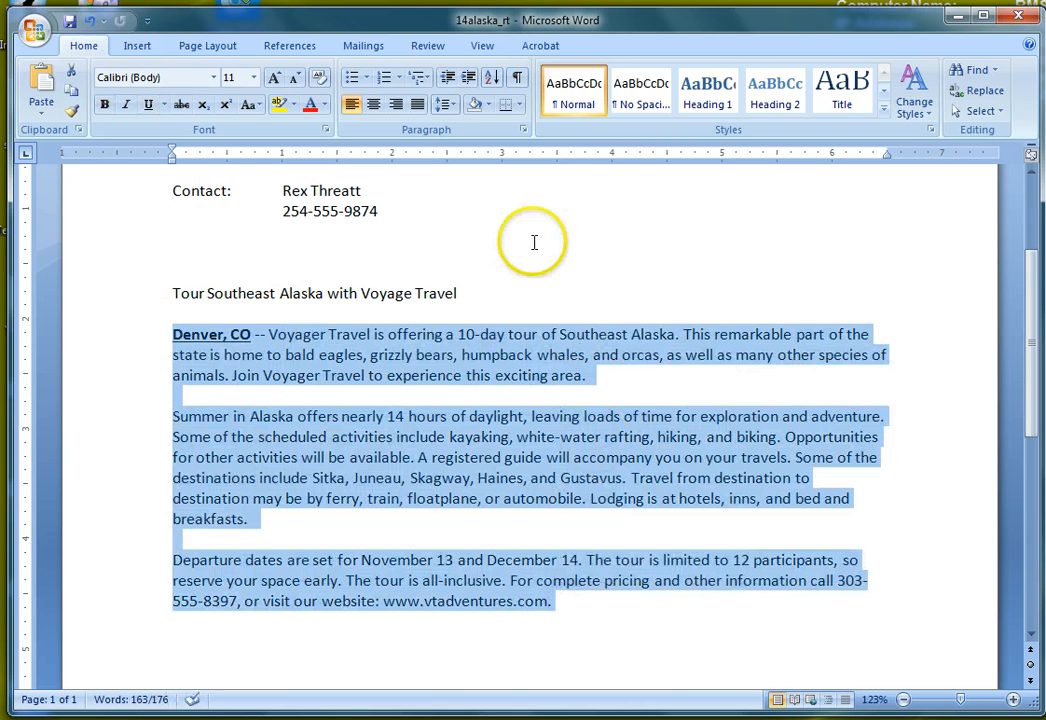
click(418, 105)
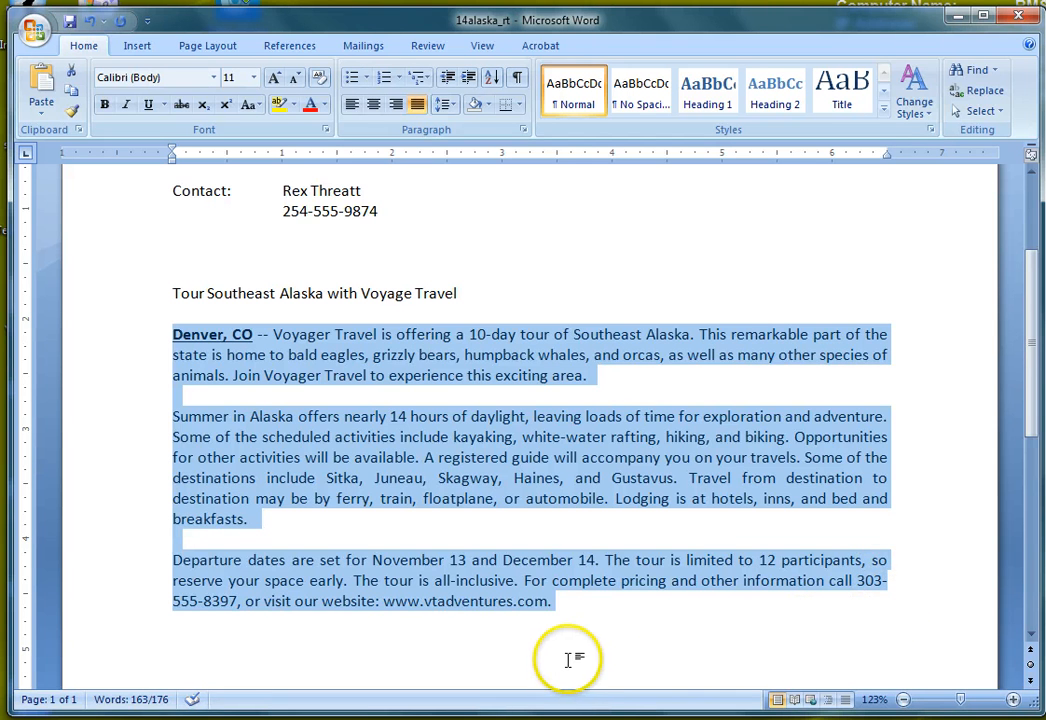
click(532, 660)
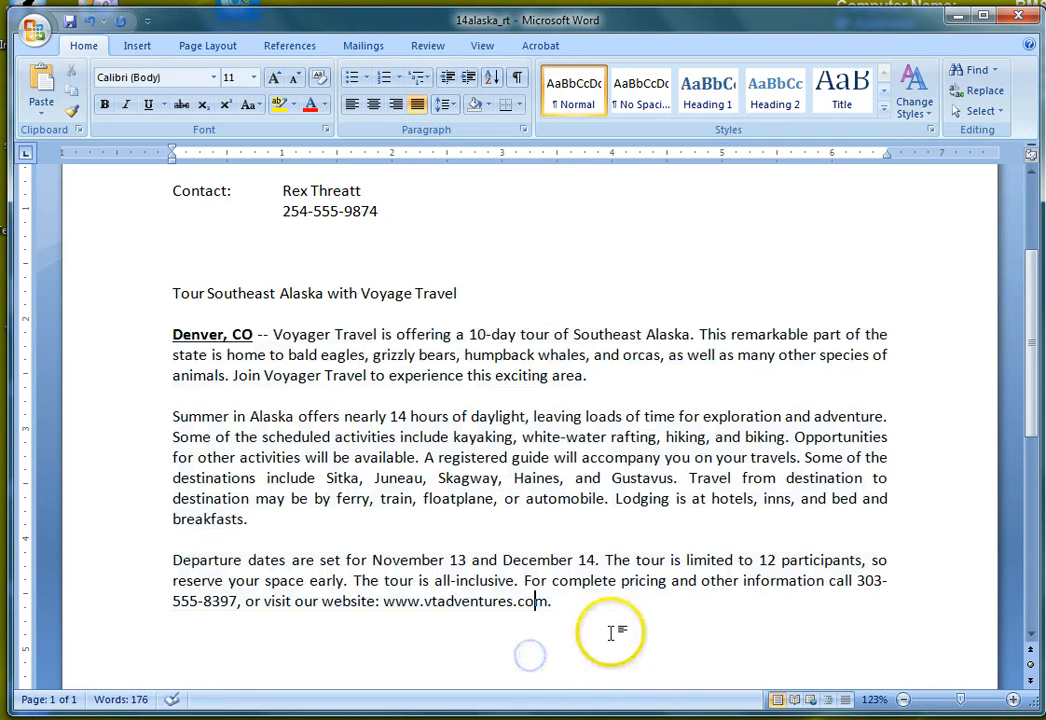
click(657, 600)
click(579, 599)
Step: Add the closing line 'Spots are filling up fast, act quickly and make your reservation today.'
text(Spots are filling up fast)
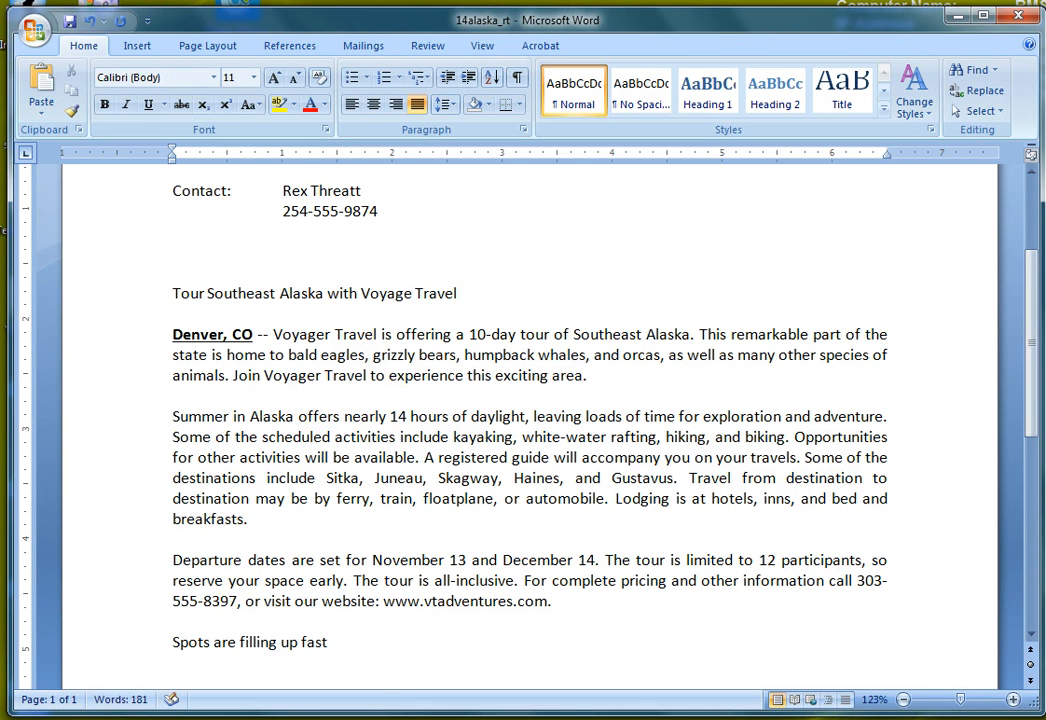
text(, act quickly )
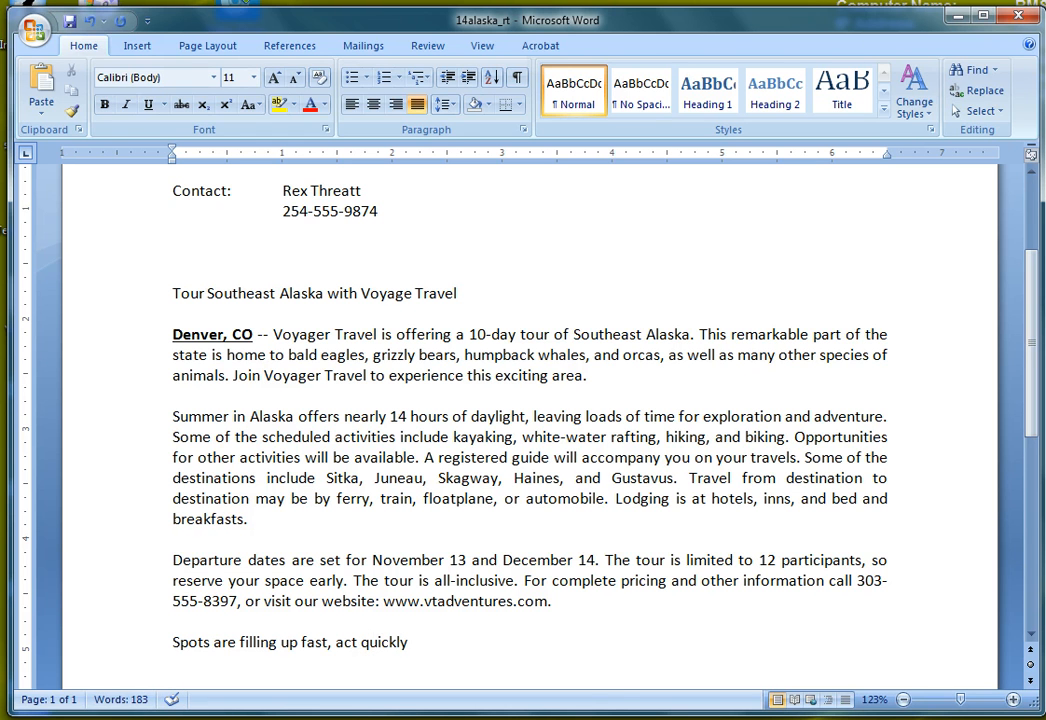
text(and make your r)
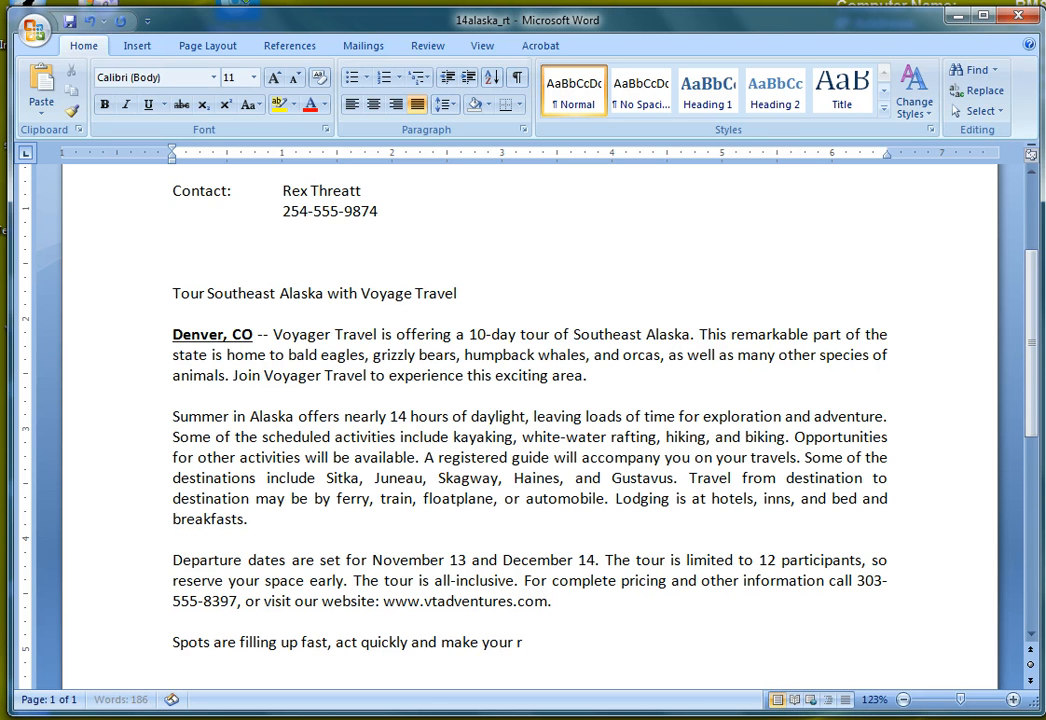
text(ese)
key(BackSpace)
text(today)
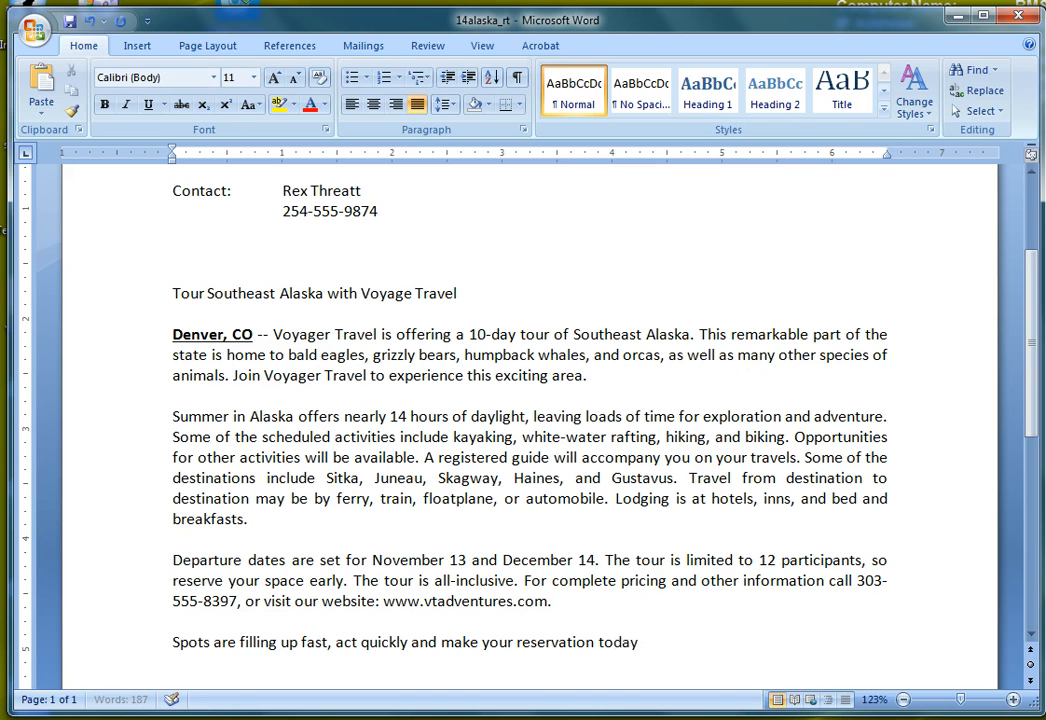
text(.)
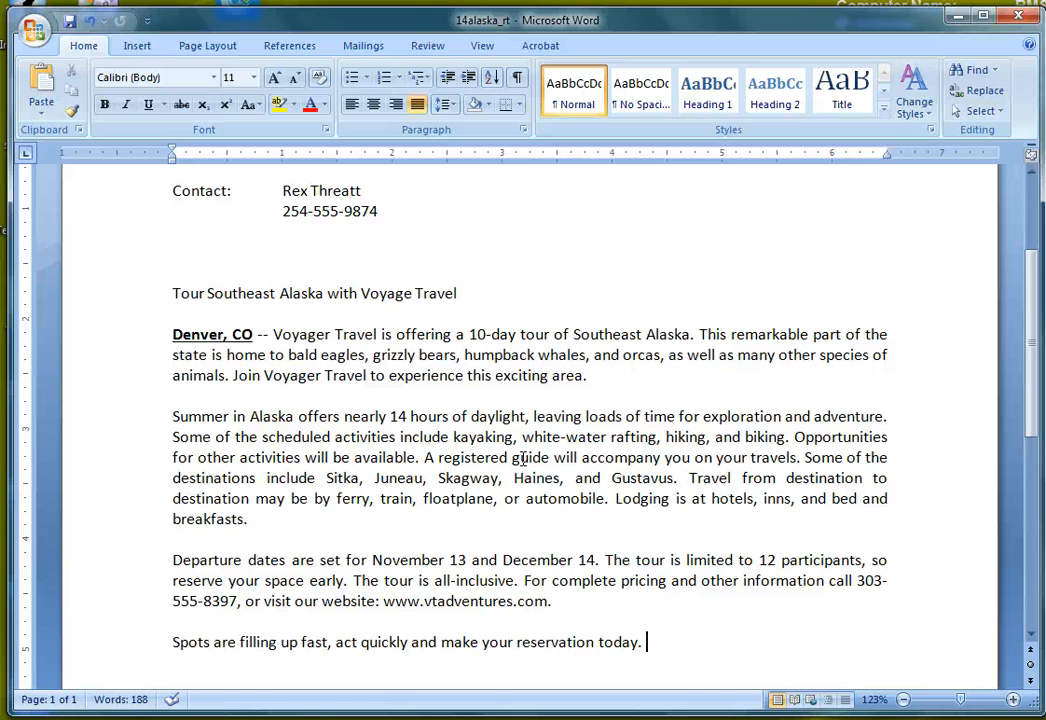
Step: In the document properties panel, correct 'distributior' to 'distribution' in the Comments field
click(35, 35)
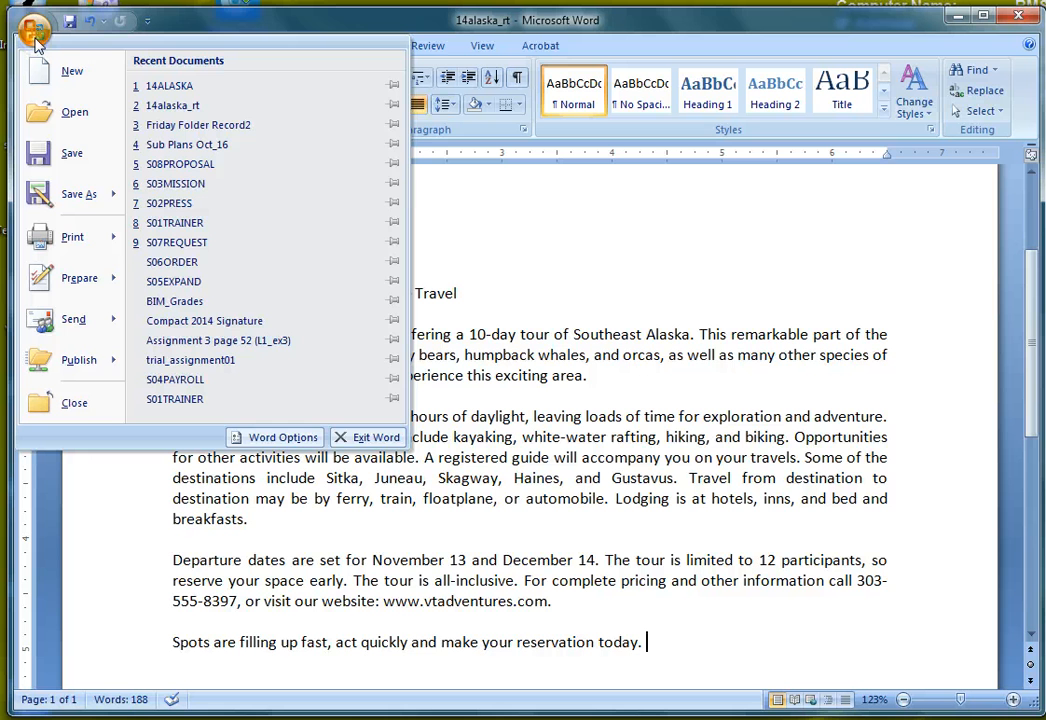
mouse_move(70, 279)
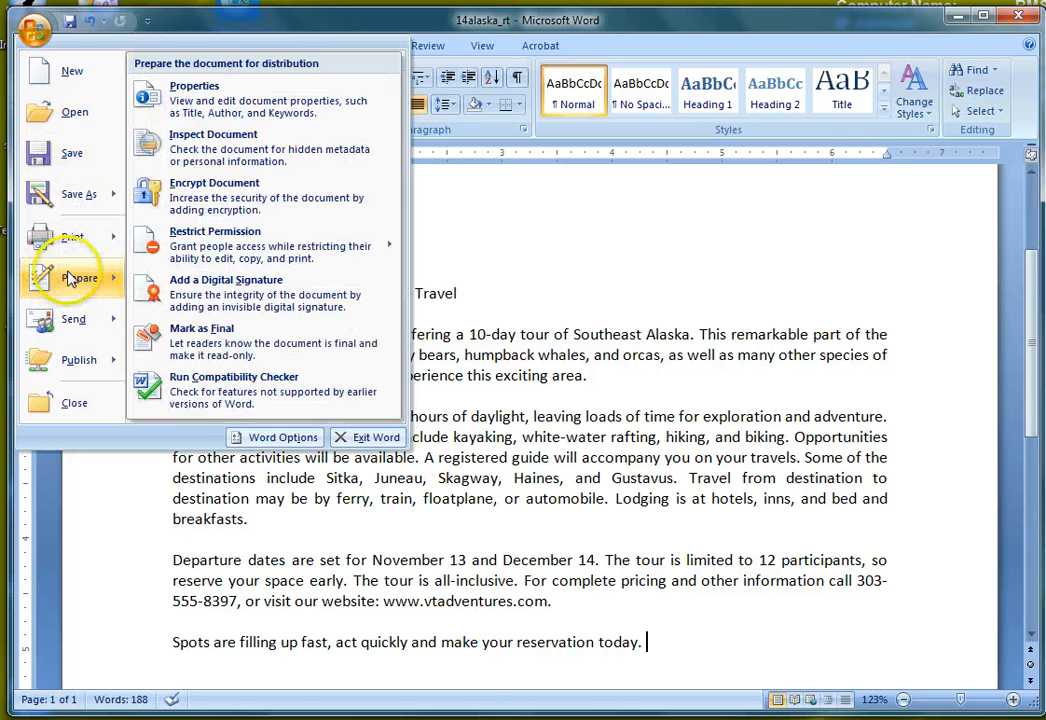
click(175, 95)
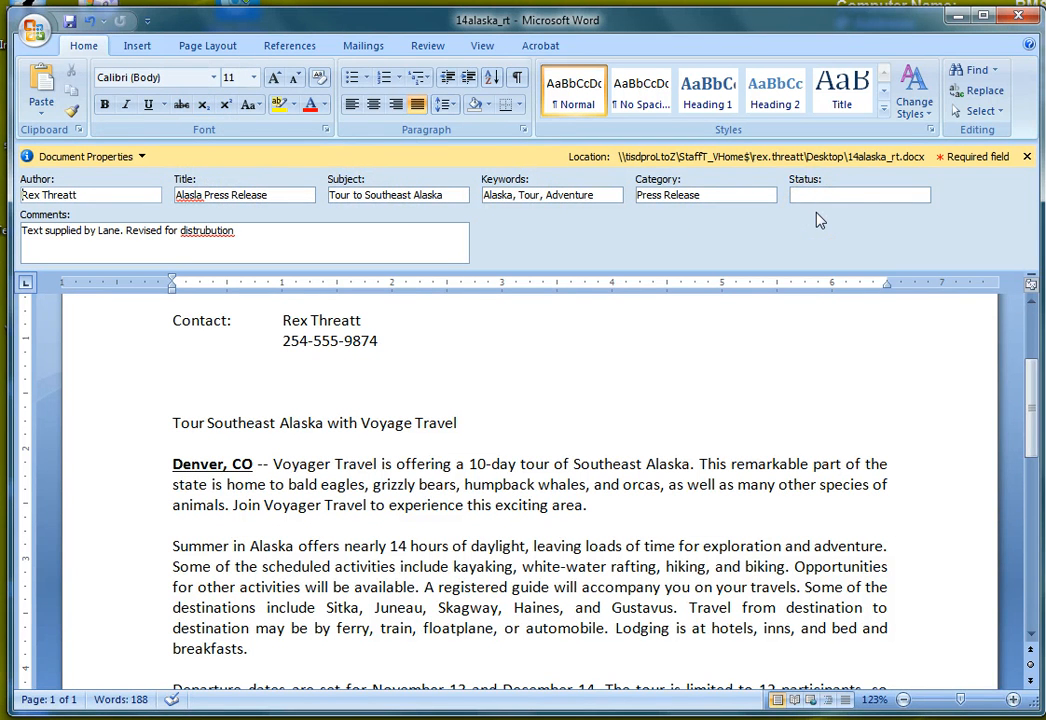
right_click(200, 230)
click(245, 243)
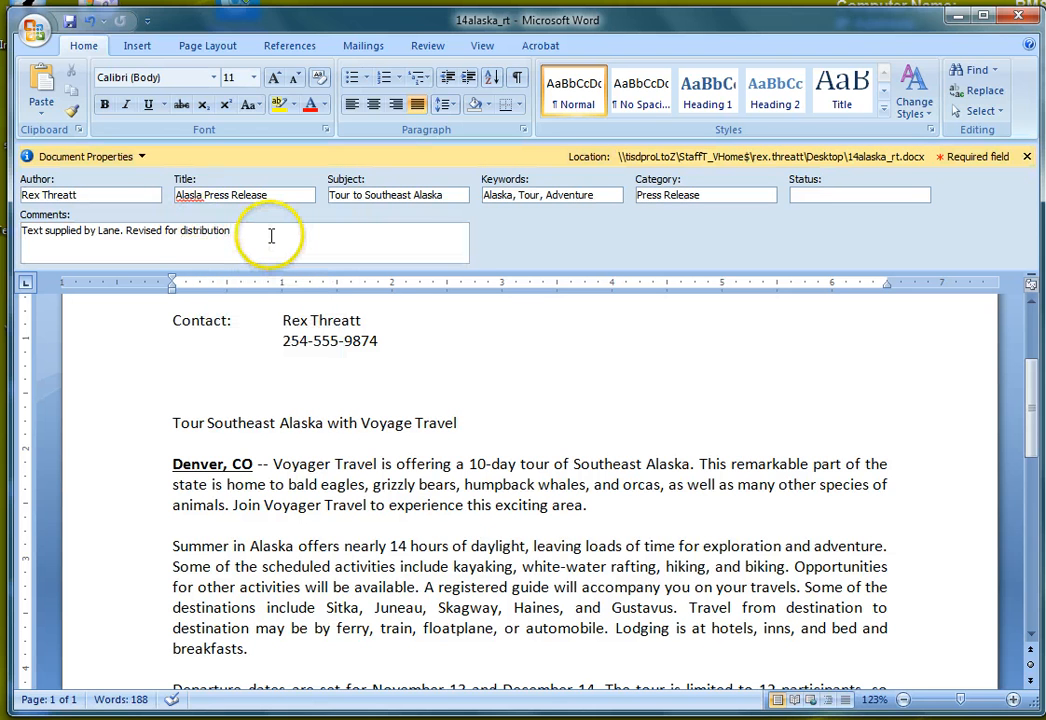
Step: Review the Advanced Properties dialog, accept it, and close the properties panel
click(143, 157)
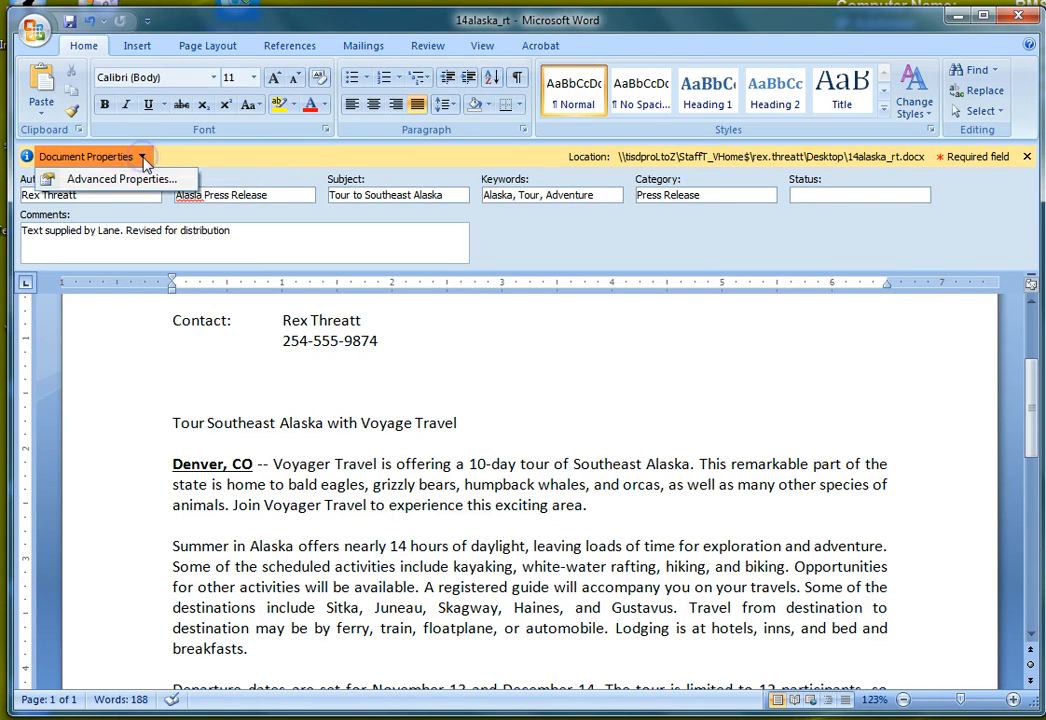
click(120, 179)
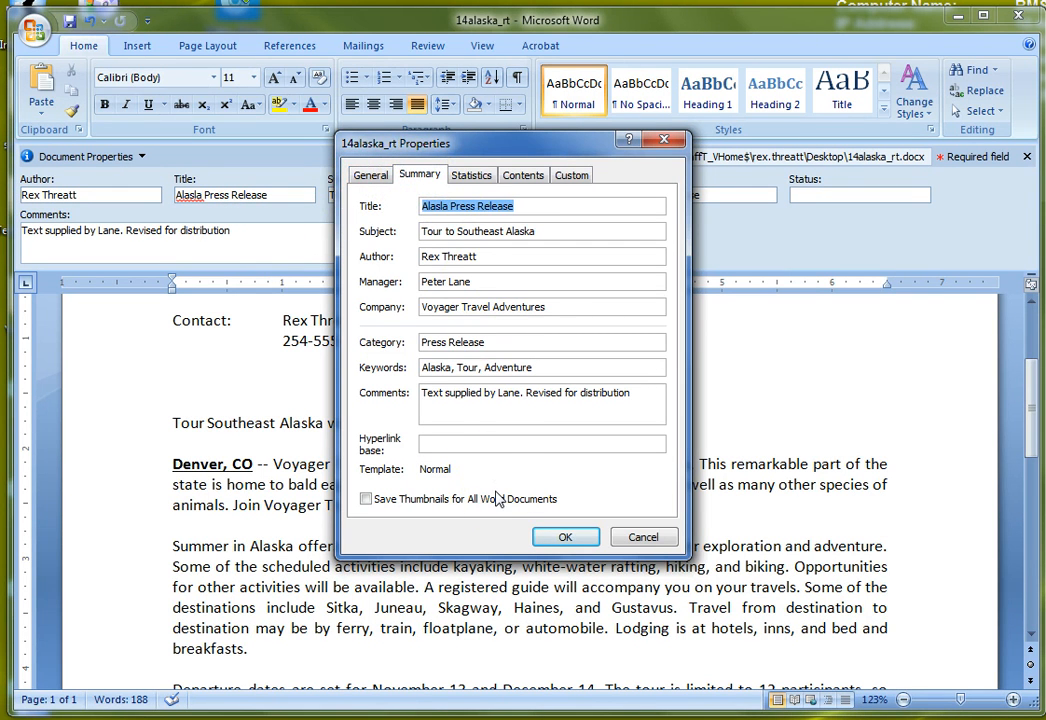
click(564, 537)
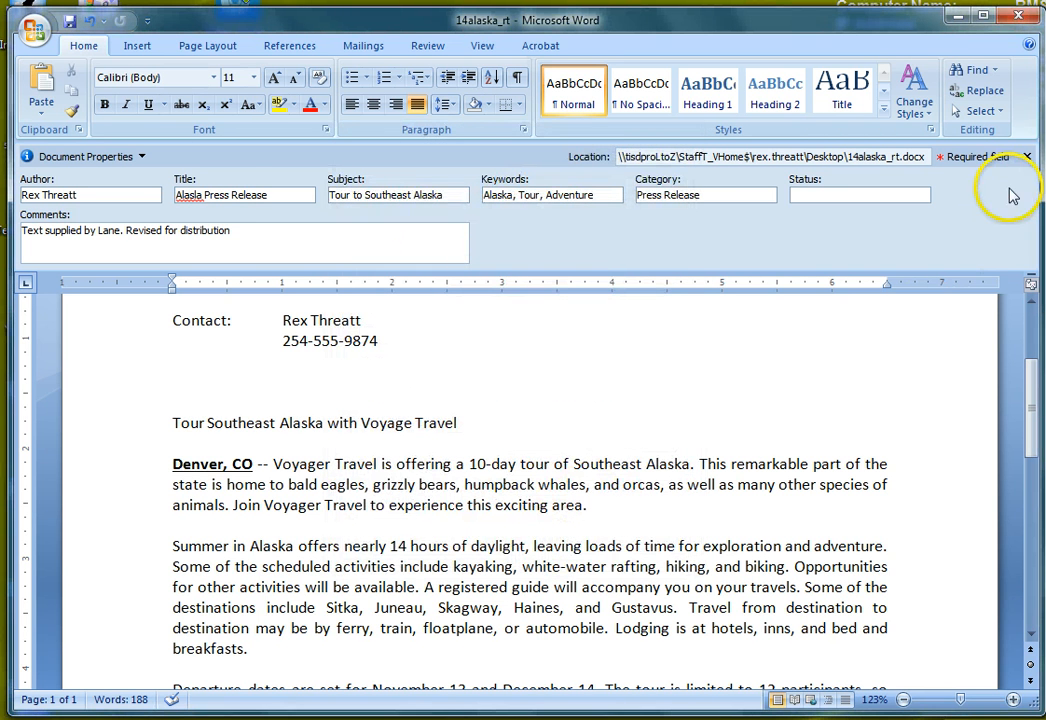
click(1026, 158)
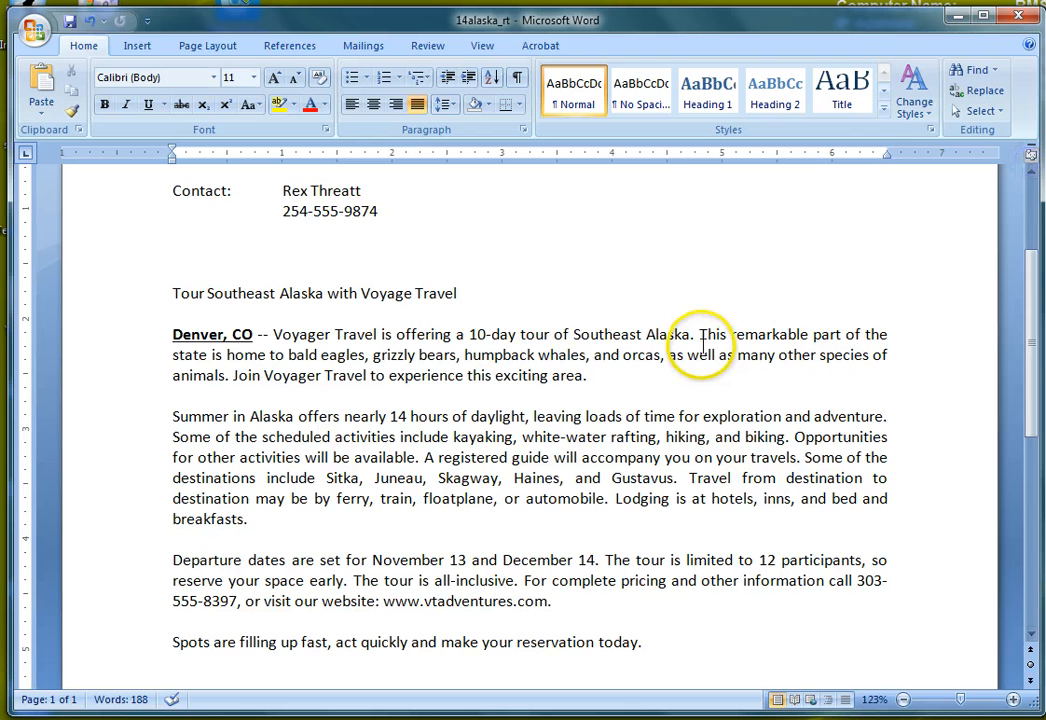
Step: Format the 'For Immediate Release' header as bold, italic and underlined
scroll(509, 399, up, 3)
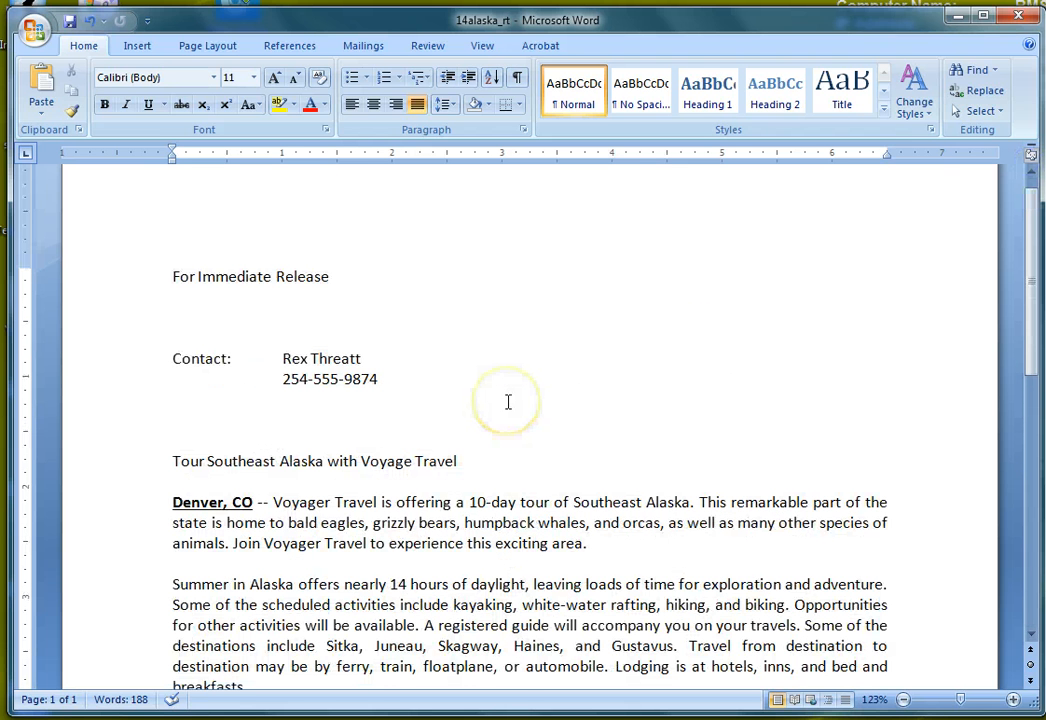
drag(172, 276, 310, 282)
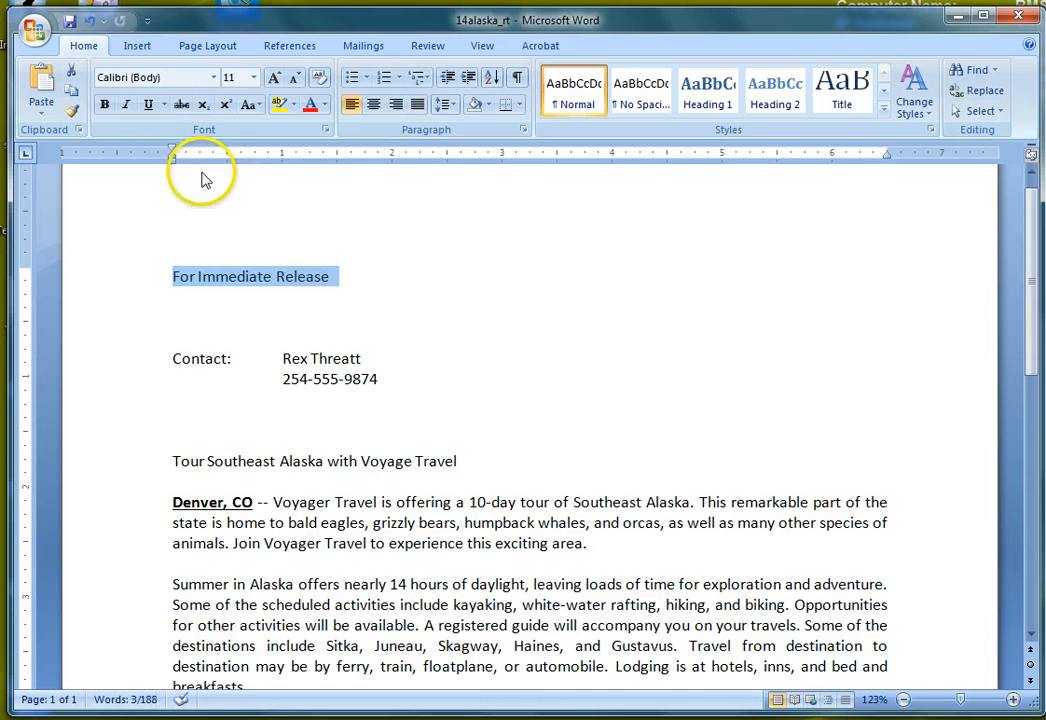
click(104, 105)
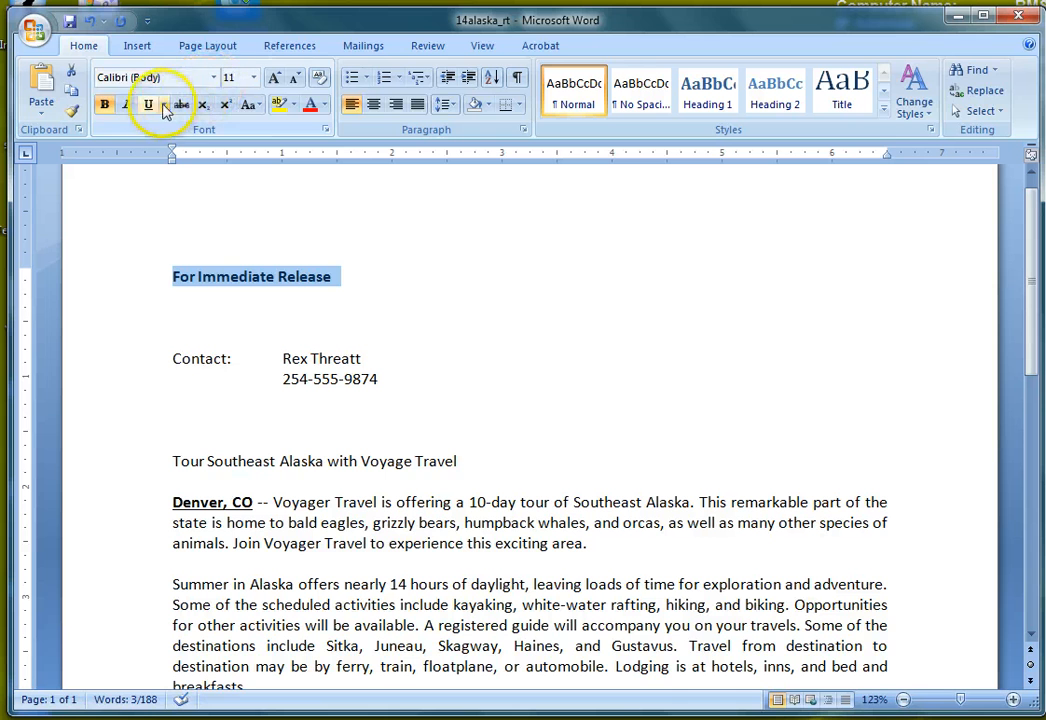
click(125, 105)
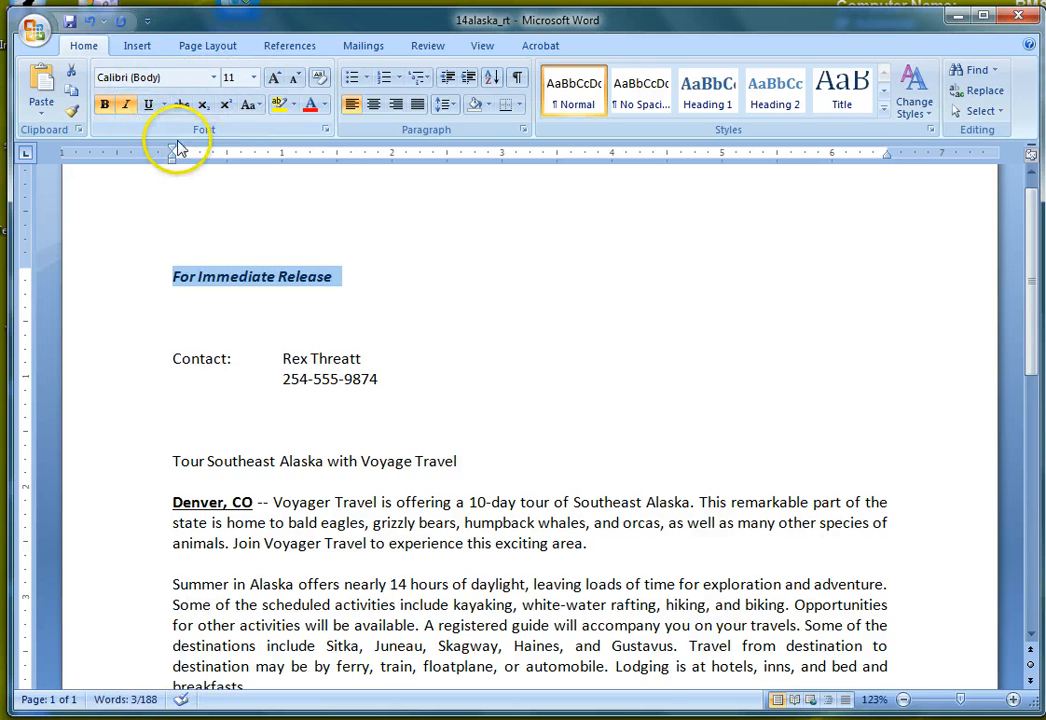
click(148, 105)
click(404, 291)
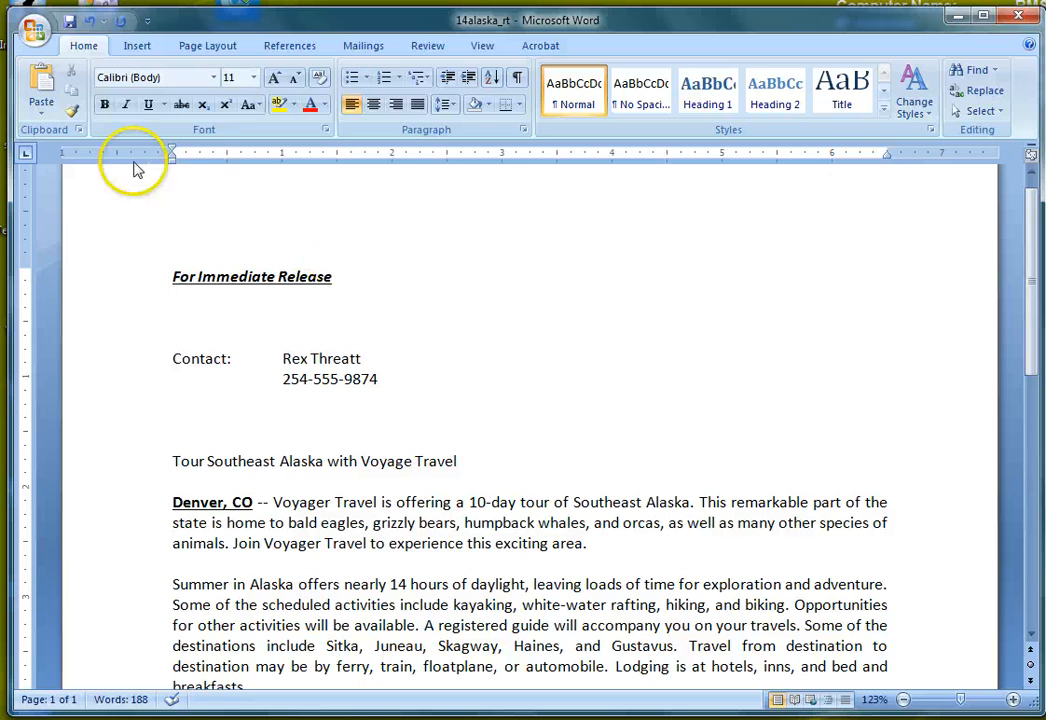
Step: Save as a Word Document to the Desktop, replacing the existing 14alaska_rt file
click(38, 33)
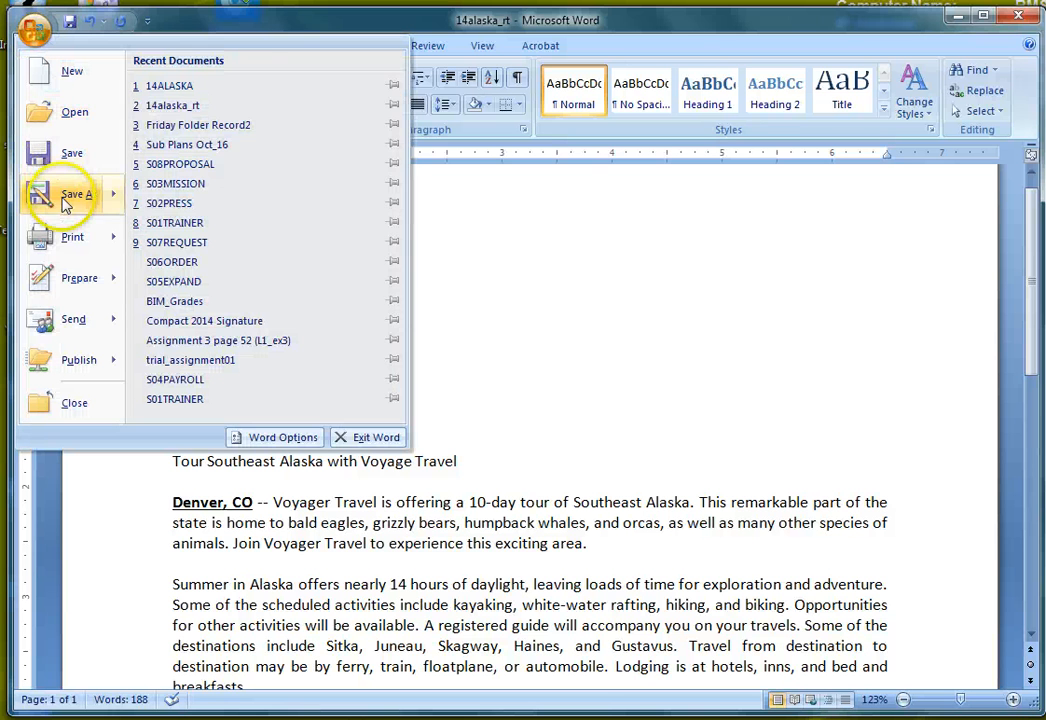
mouse_move(65, 205)
click(228, 104)
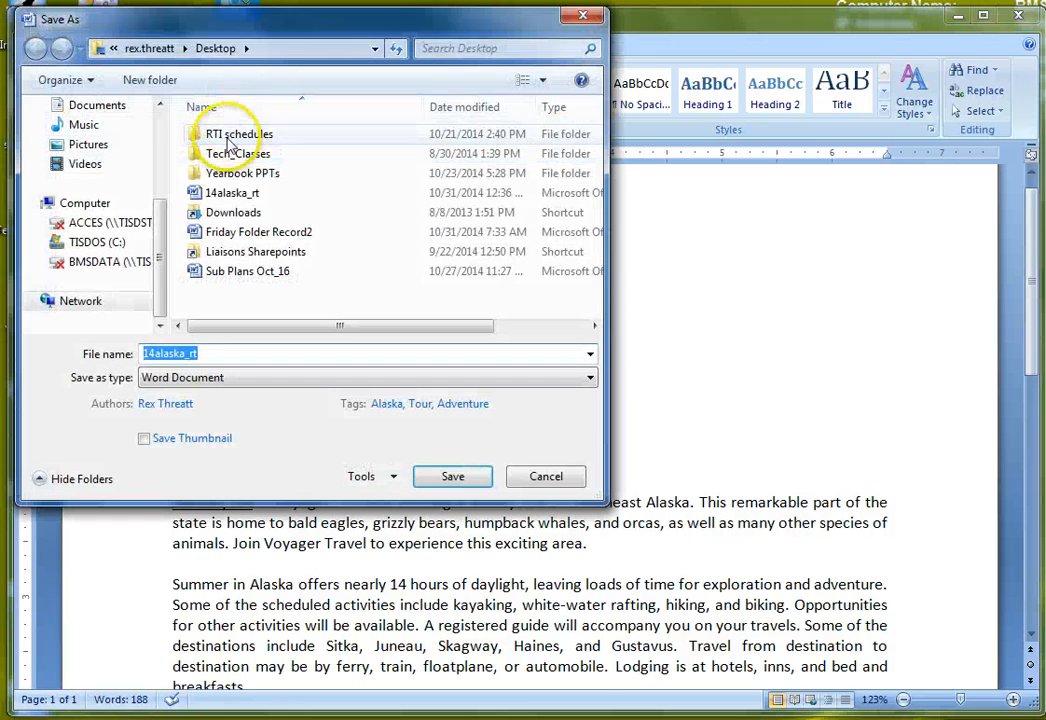
scroll(158, 163, up, 1)
scroll(158, 163, up, 1)
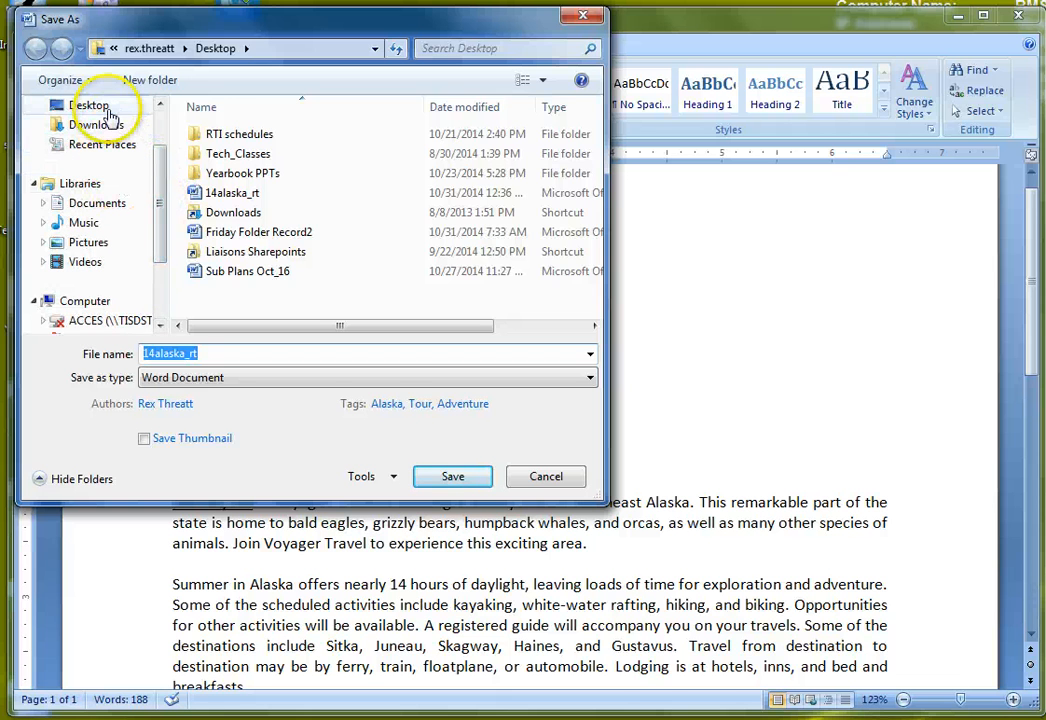
click(90, 104)
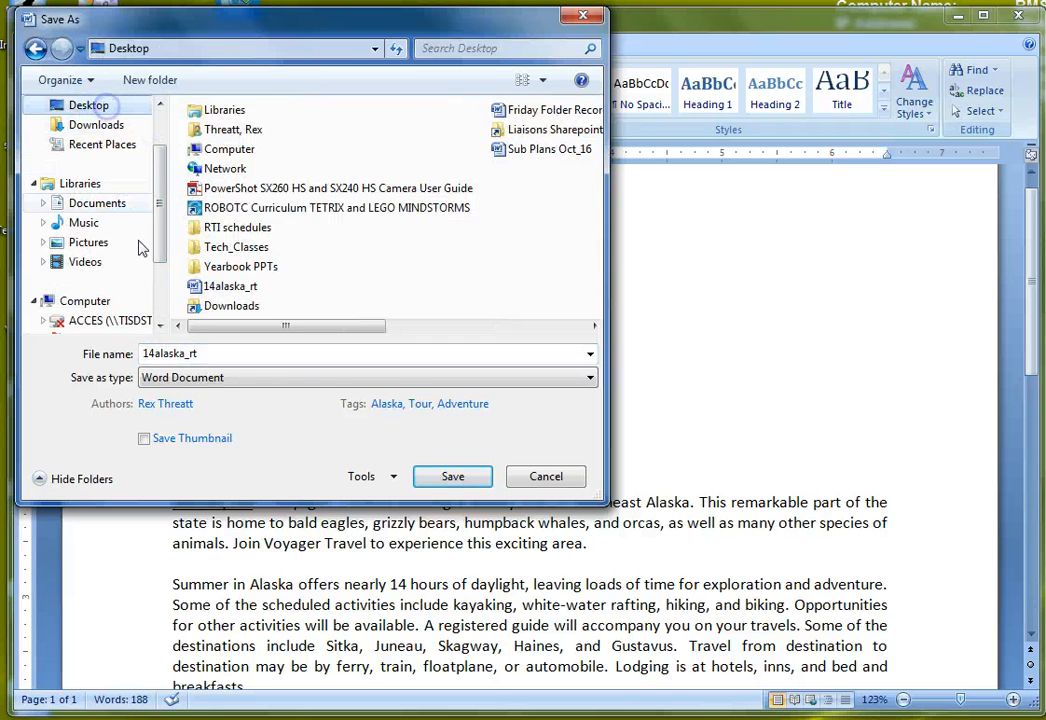
click(449, 478)
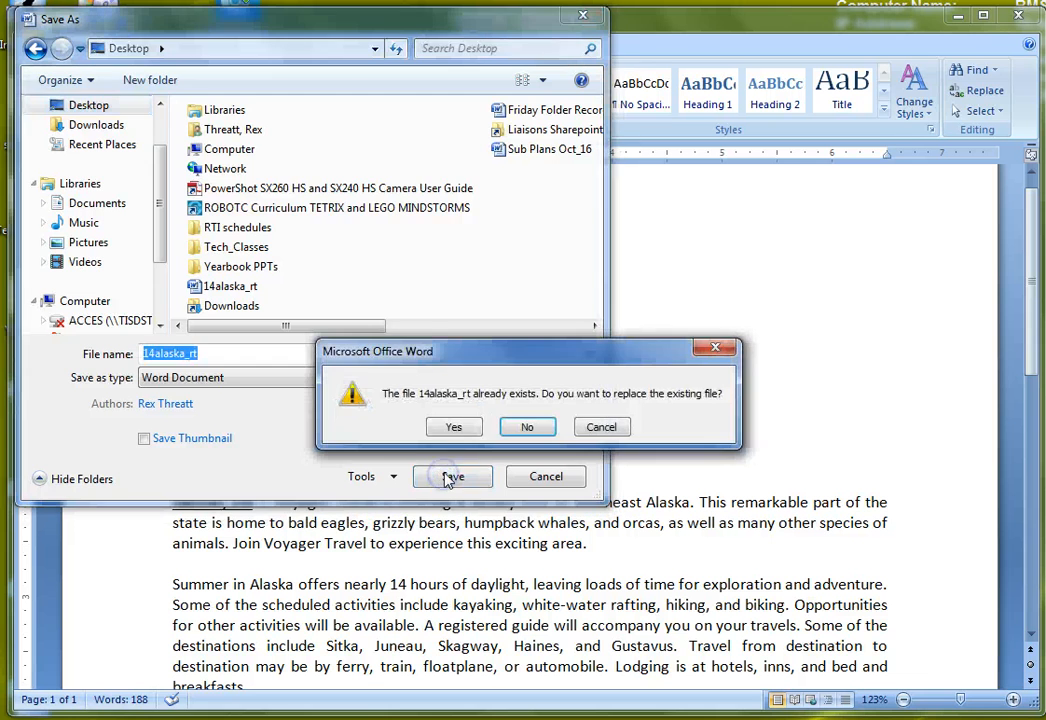
click(456, 428)
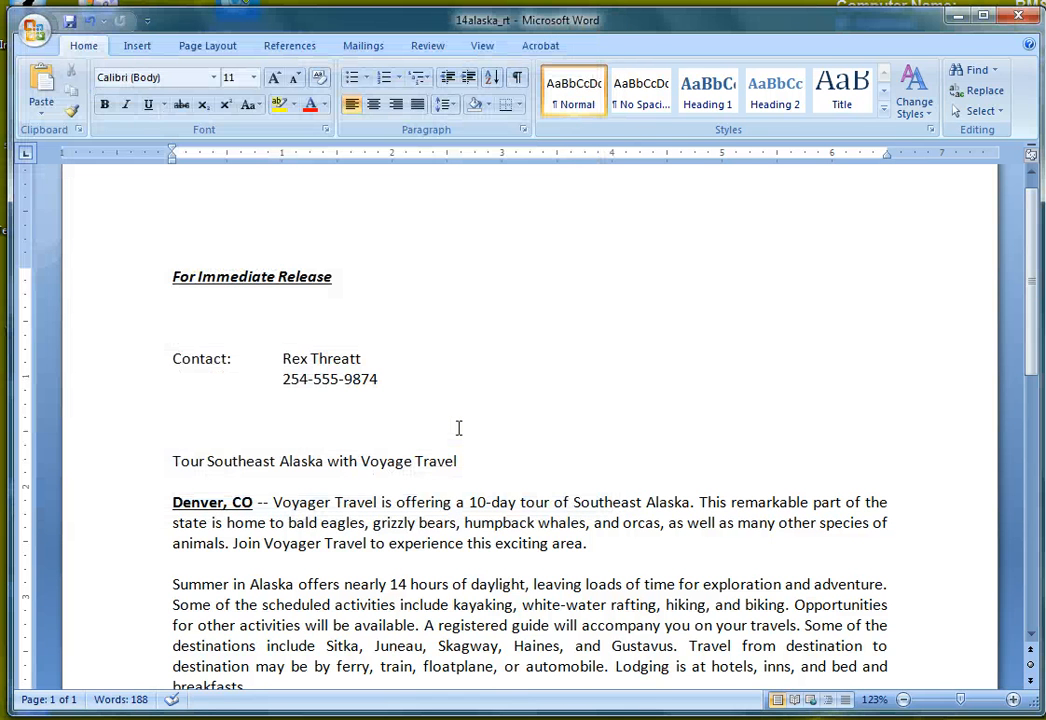
click(293, 500)
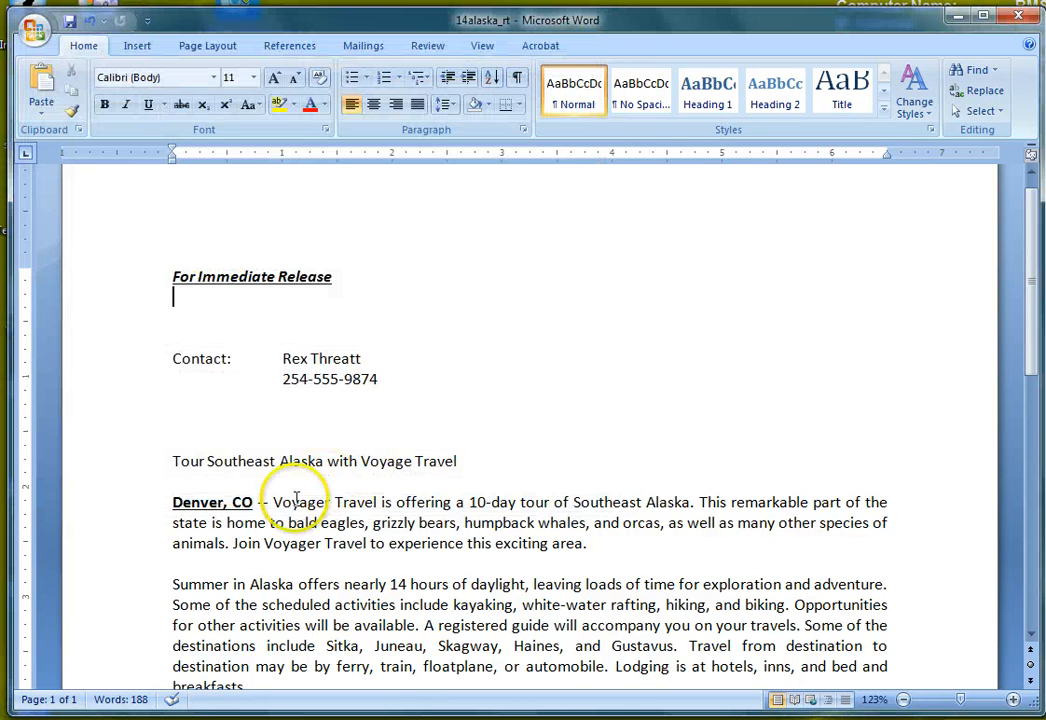